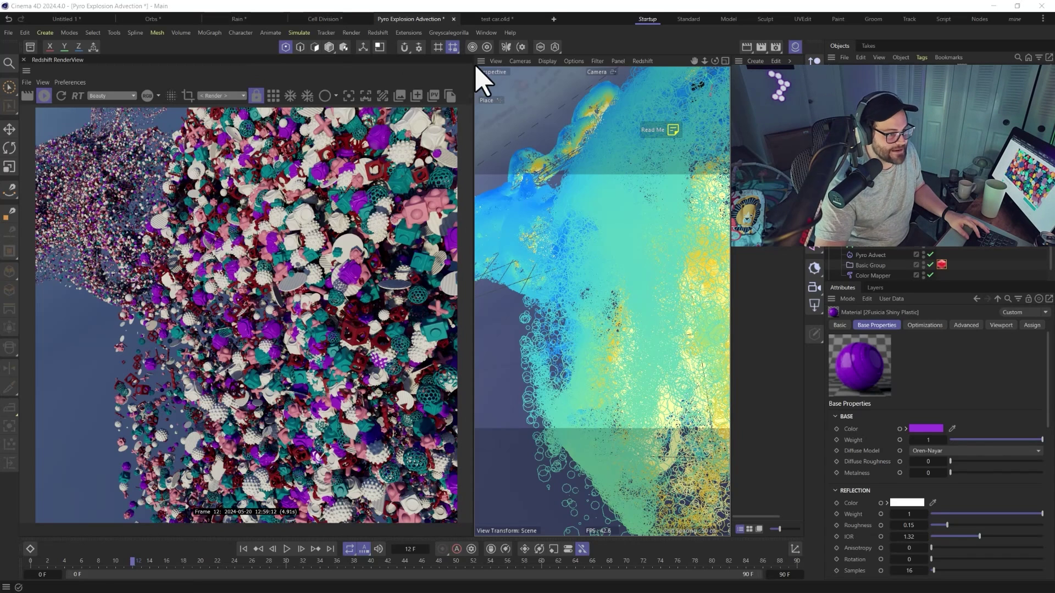
Examine the rendered pyro explosion from several distances and angles, and stop the live render.
click(550, 63)
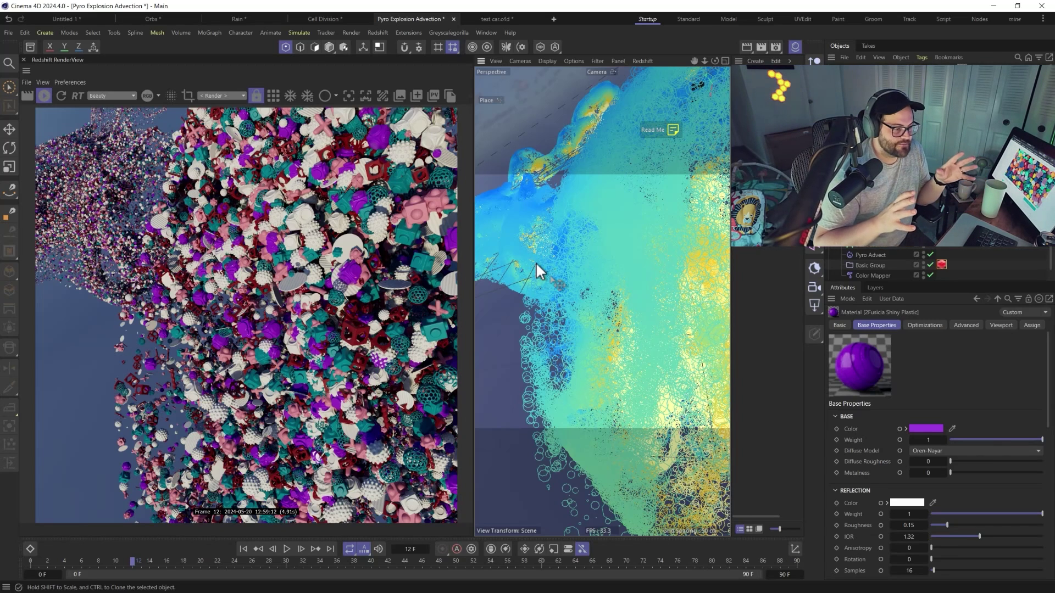
alt+drag(558, 278, 643, 312)
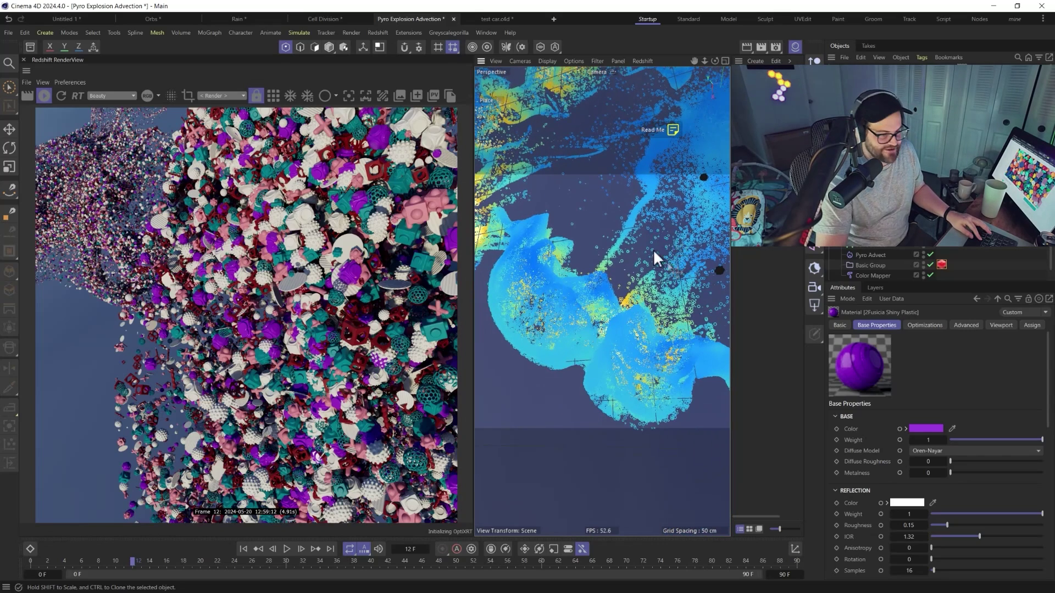
scroll(659, 242, down, 5)
alt+drag(667, 226, 554, 313)
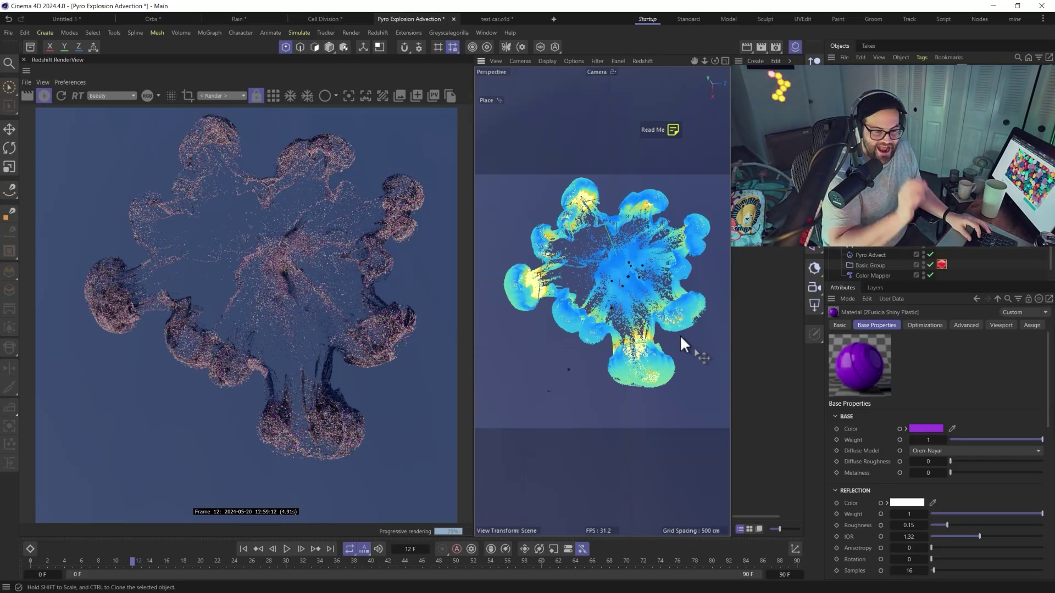
scroll(657, 307, up, 10)
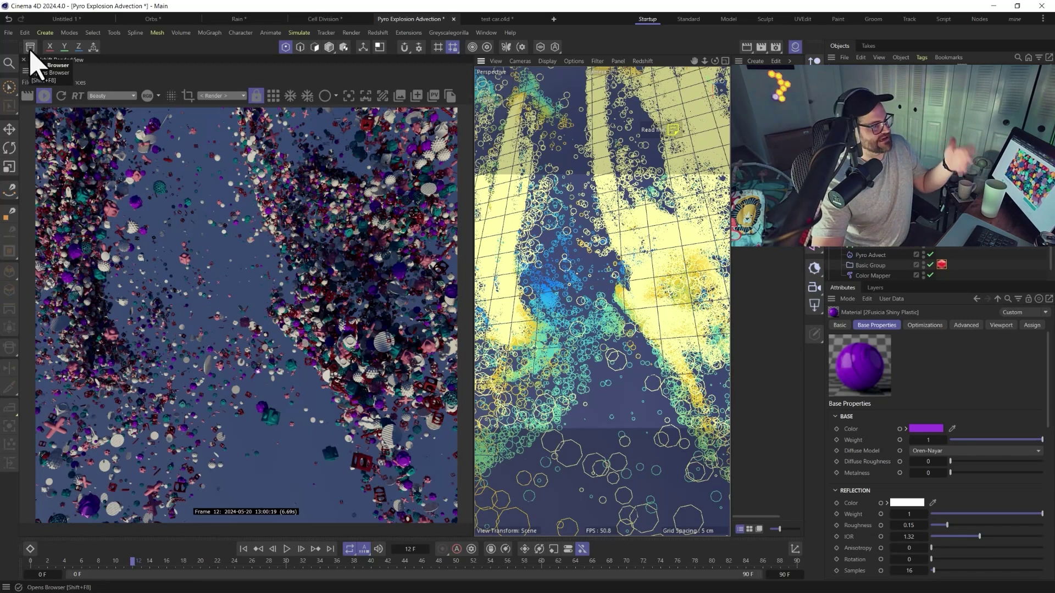
click(45, 95)
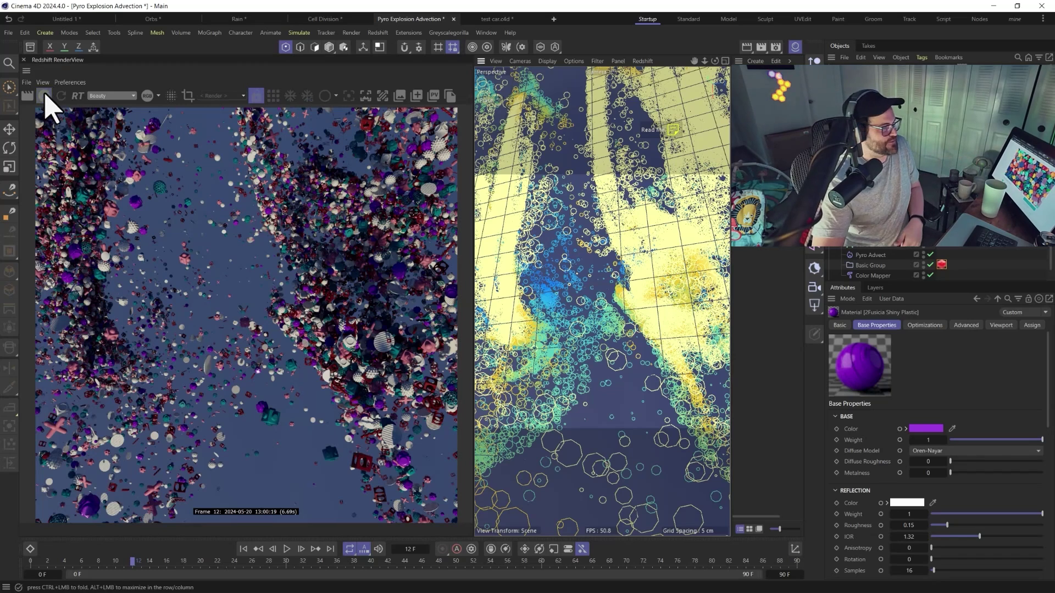
Open the Asset Browser, show the New Capsules among the scene assets and widen the browser.
click(30, 47)
click(151, 231)
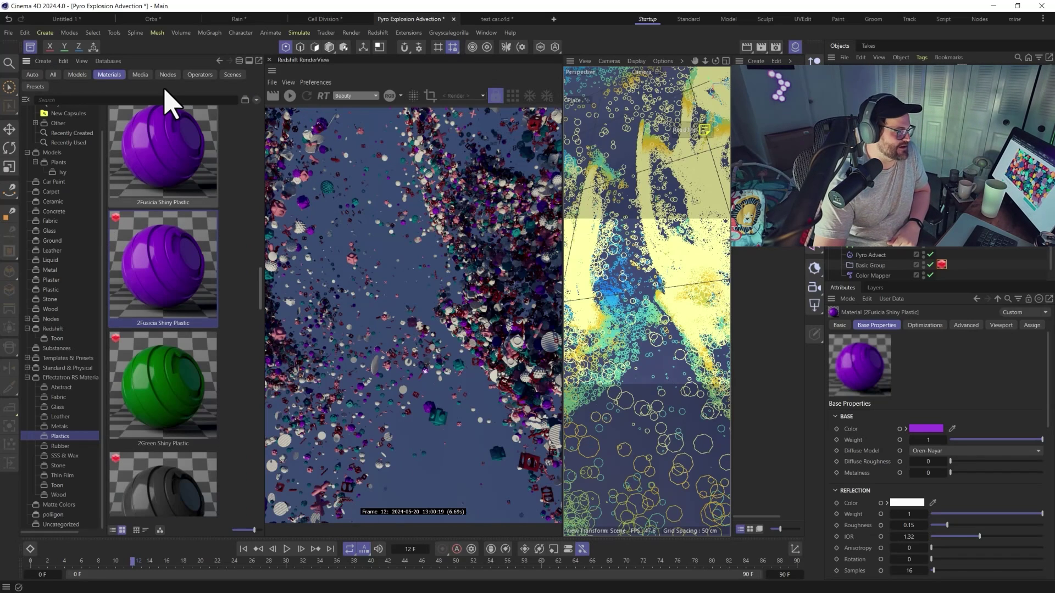
click(230, 76)
click(55, 140)
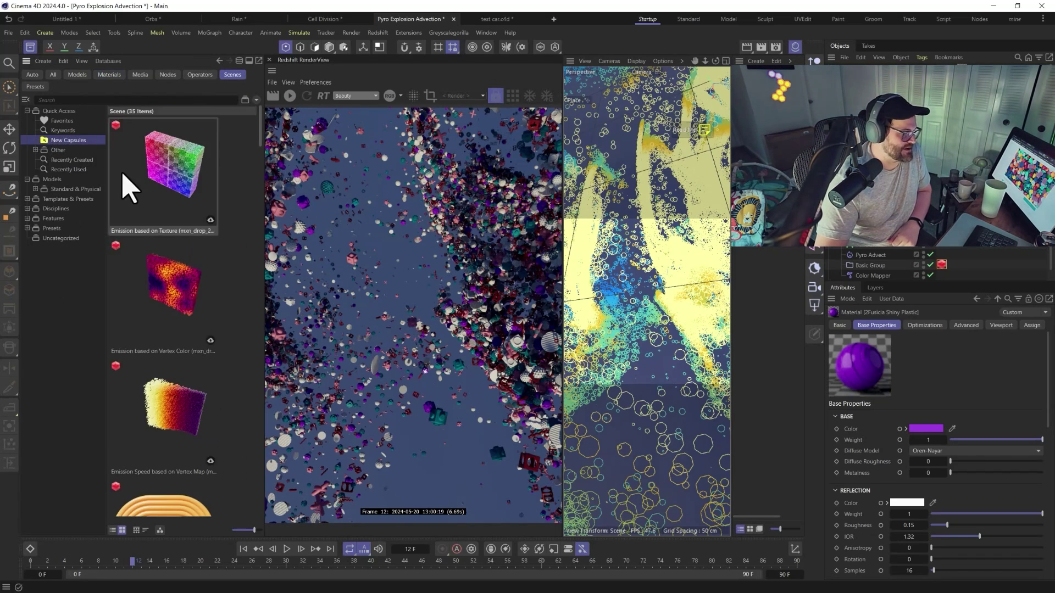
drag(266, 207, 491, 213)
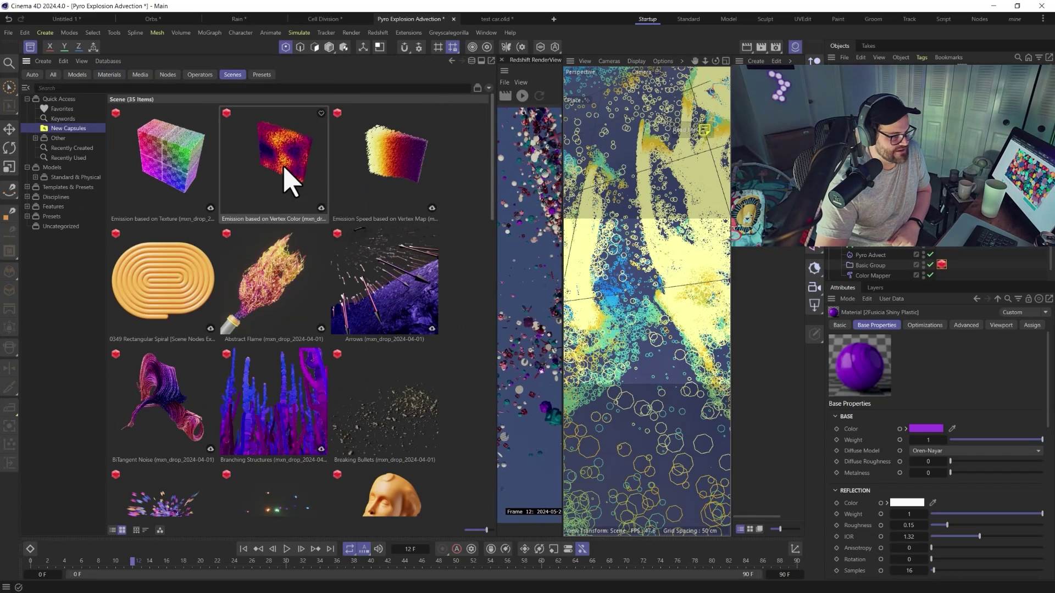
scroll(342, 170, down, 10)
scroll(313, 424, down, 6)
Search the scene assets for "part" and open the Pyro Explosion Advection particle scene.
text(part)
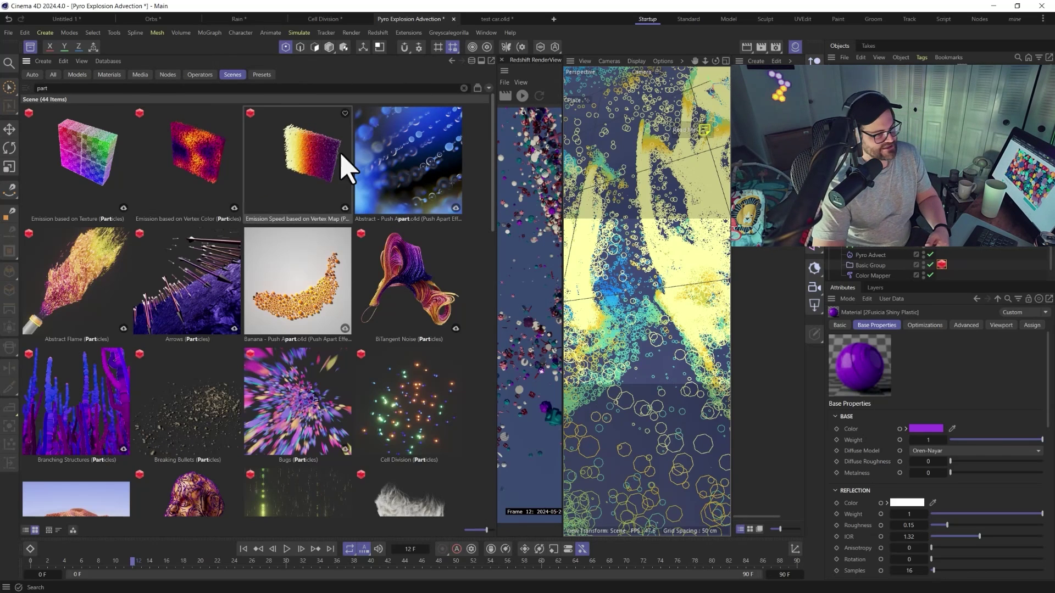
scroll(329, 306, down, 3)
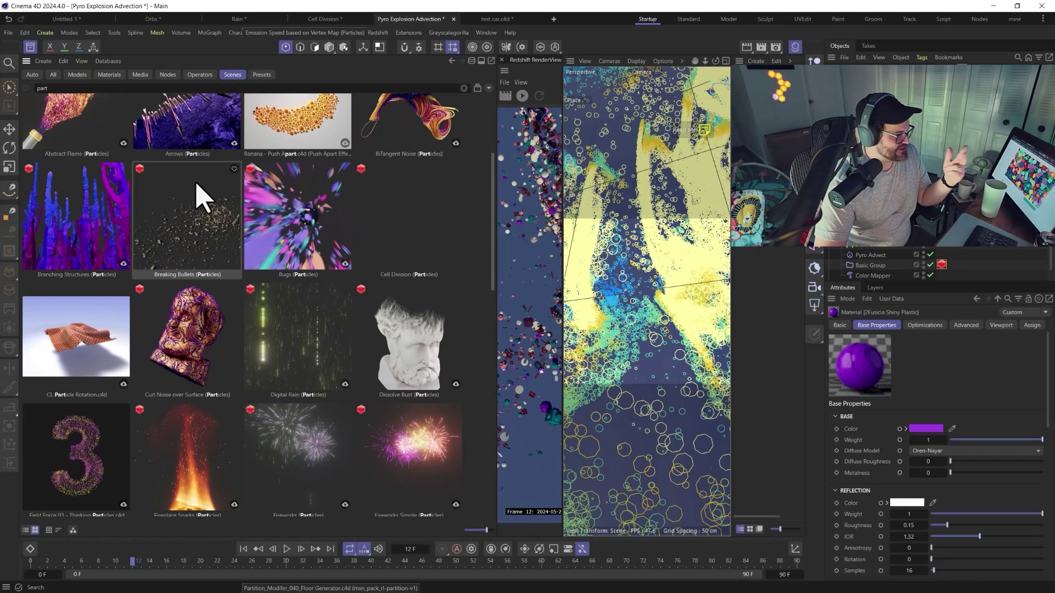
scroll(200, 200, down, 4)
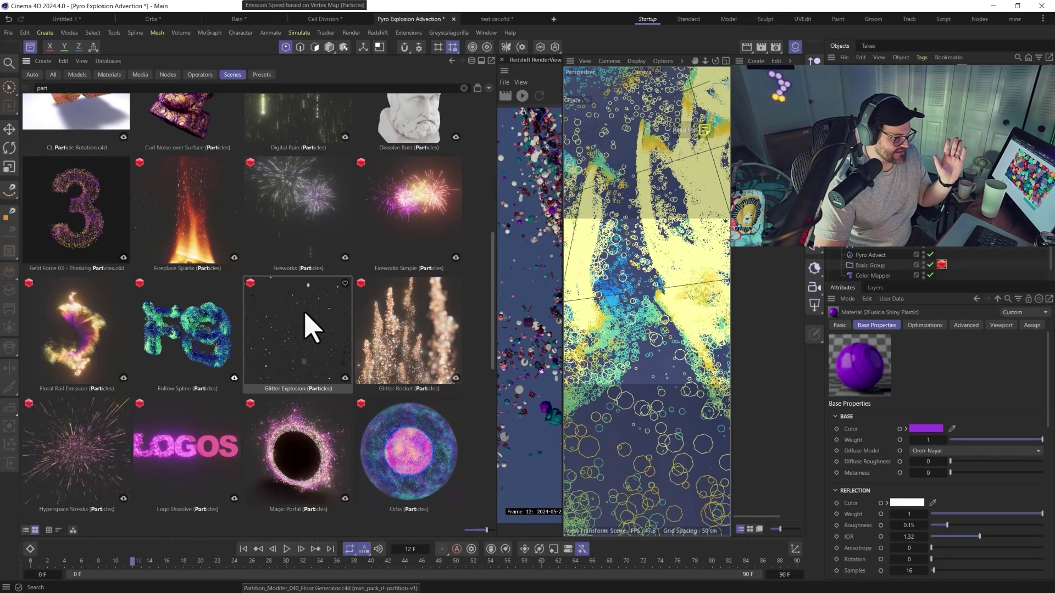
scroll(424, 377, down, 2)
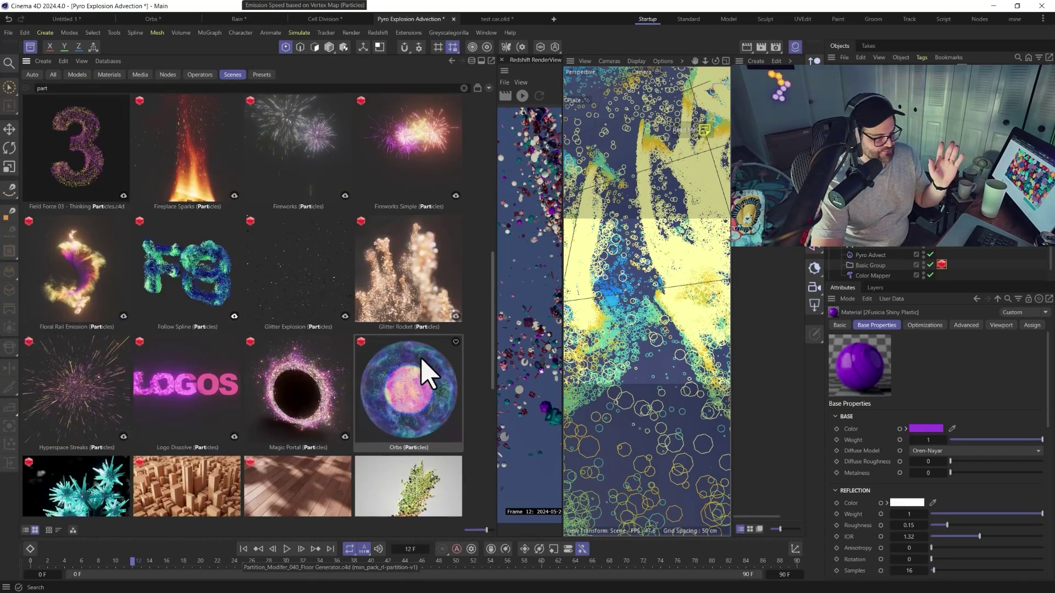
scroll(438, 417, down, 3)
scroll(438, 417, down, 3)
drag(164, 254, 618, 293)
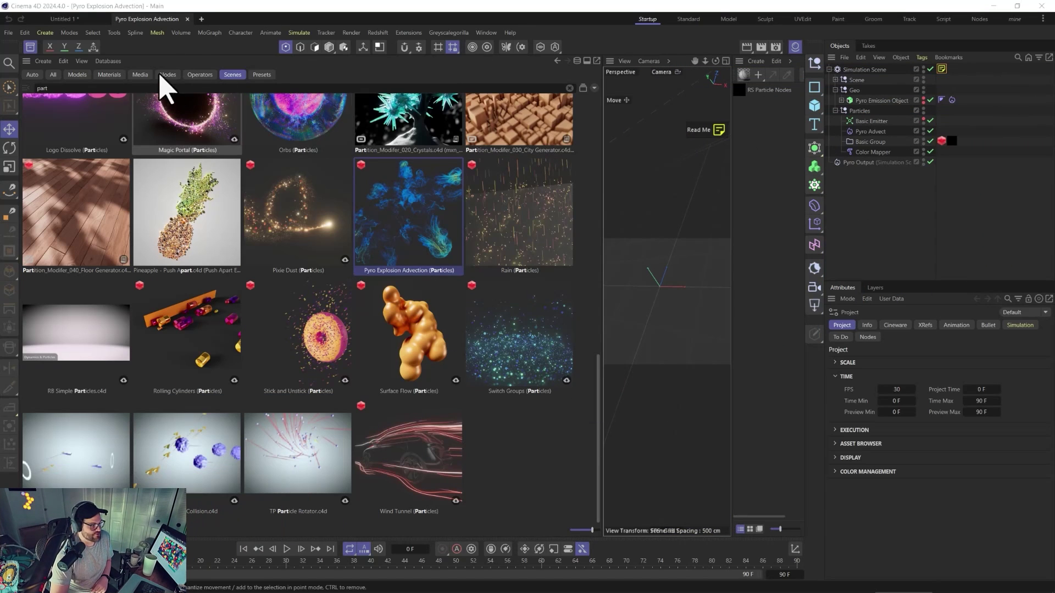
Clear the asset search and expand the Shapes 2.0 category of the Effectatron Fun Shapes models.
click(74, 75)
click(112, 74)
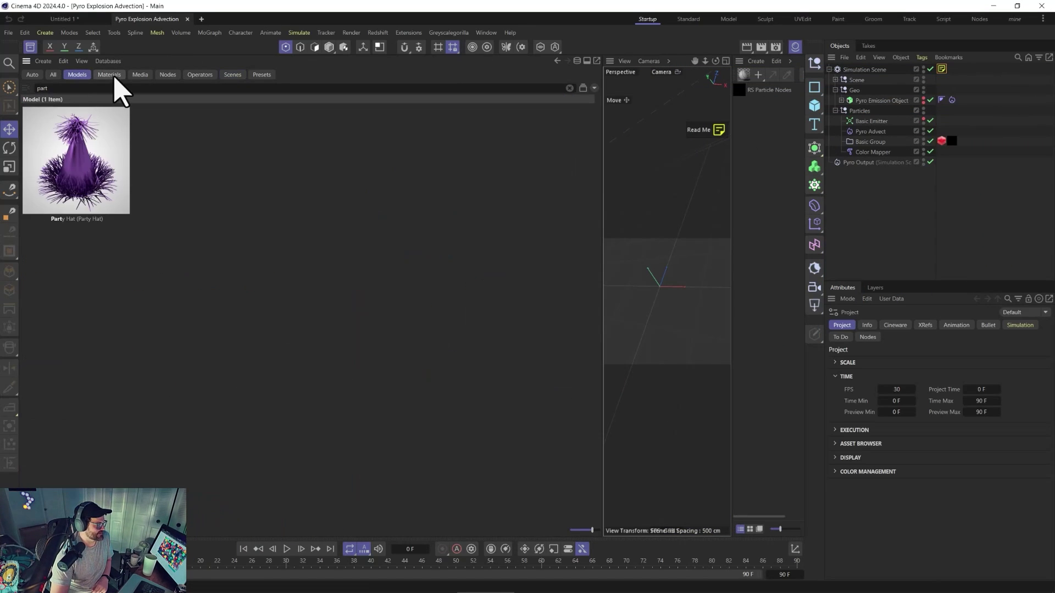
drag(55, 88, 3, 91)
key(BackSpace)
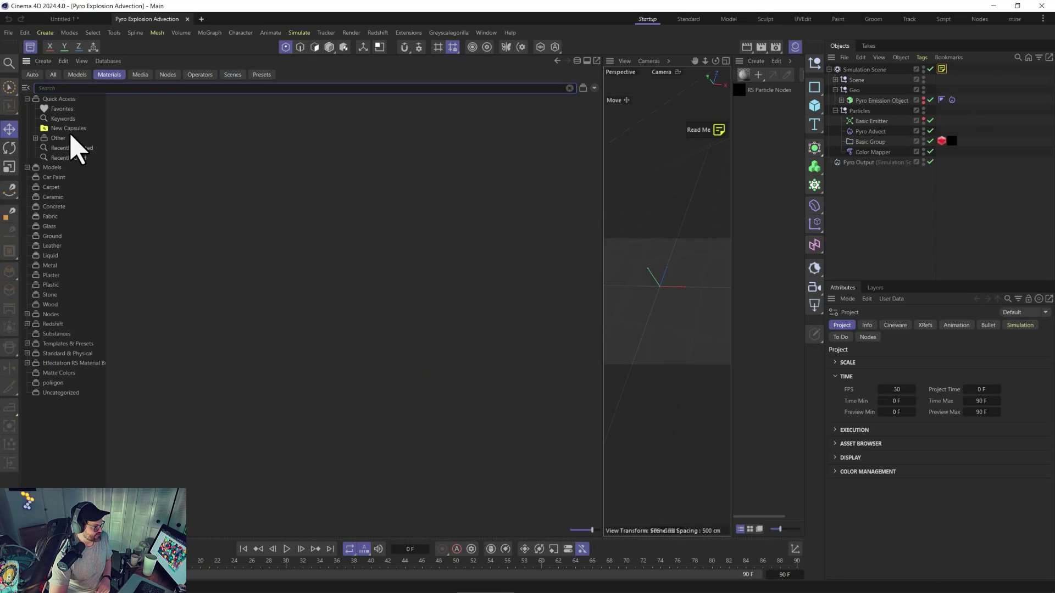
click(77, 75)
click(27, 324)
click(52, 343)
click(35, 343)
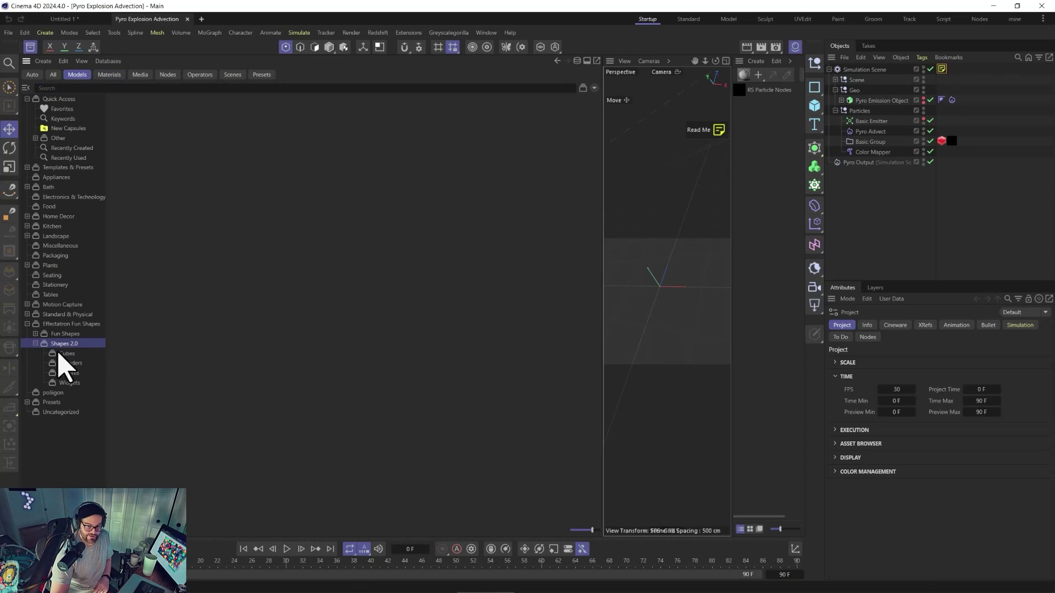
Add Cube 2, Cube 12 and Cube 14 from the Cubes category to the scene.
click(61, 353)
drag(308, 175, 677, 281)
drag(498, 399, 667, 296)
scroll(391, 398, down, 2)
double_click(338, 442)
Add Sphere 2, Sphere 3 and Sphere 8 from the Spheres category to the scene.
click(69, 373)
drag(269, 169, 651, 231)
drag(353, 170, 629, 307)
drag(482, 285, 618, 326)
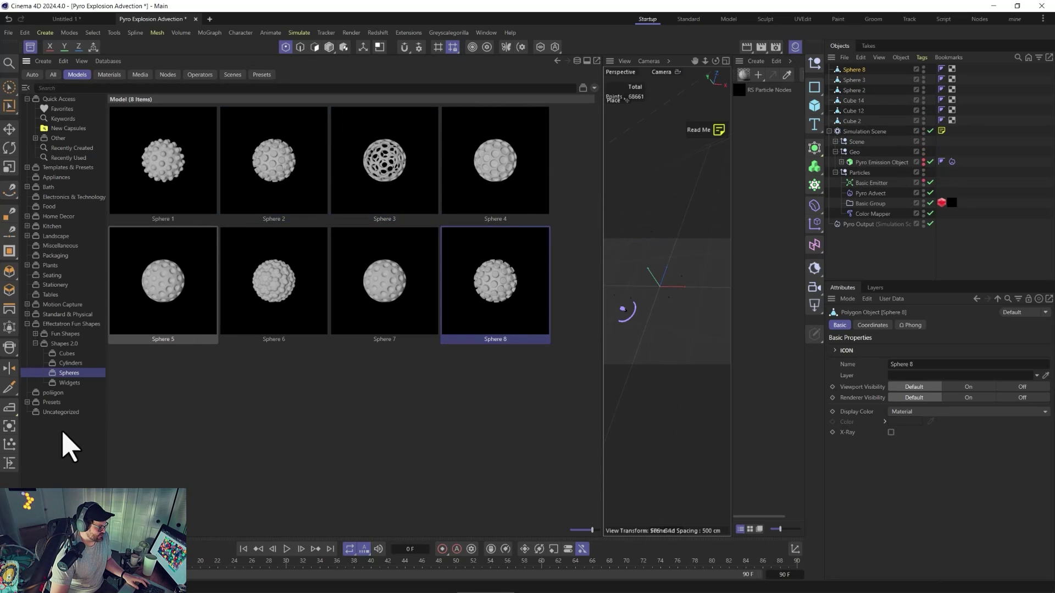
Add Widget 7, Widget 5 and Widget 16 from the Widgets category to the scene and close the Asset Browser.
click(65, 383)
drag(491, 325, 656, 330)
drag(266, 301, 645, 365)
scroll(278, 438, down, 3)
scroll(277, 438, down, 2)
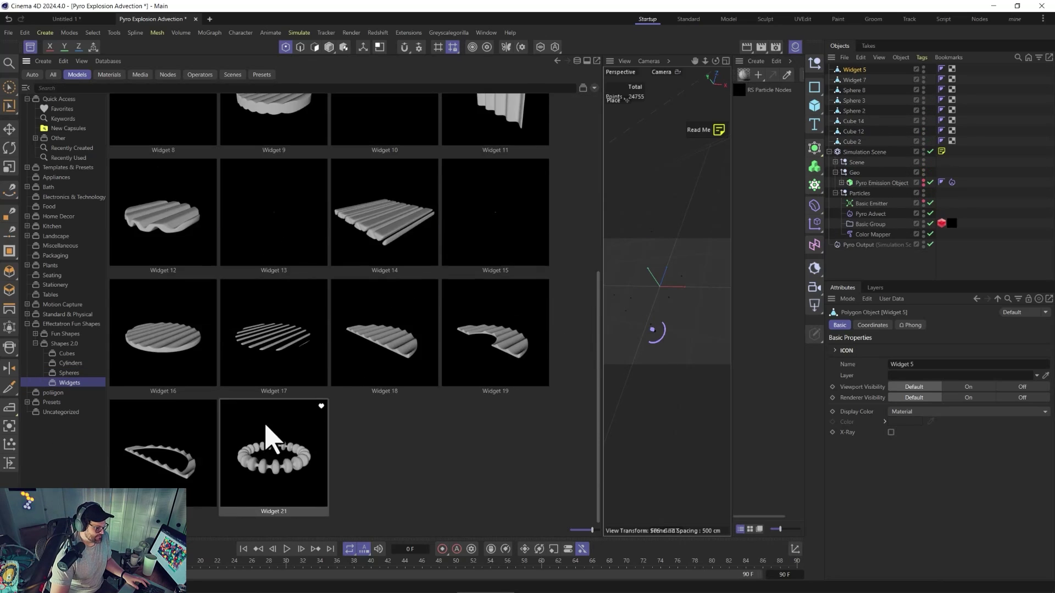
drag(141, 341, 648, 346)
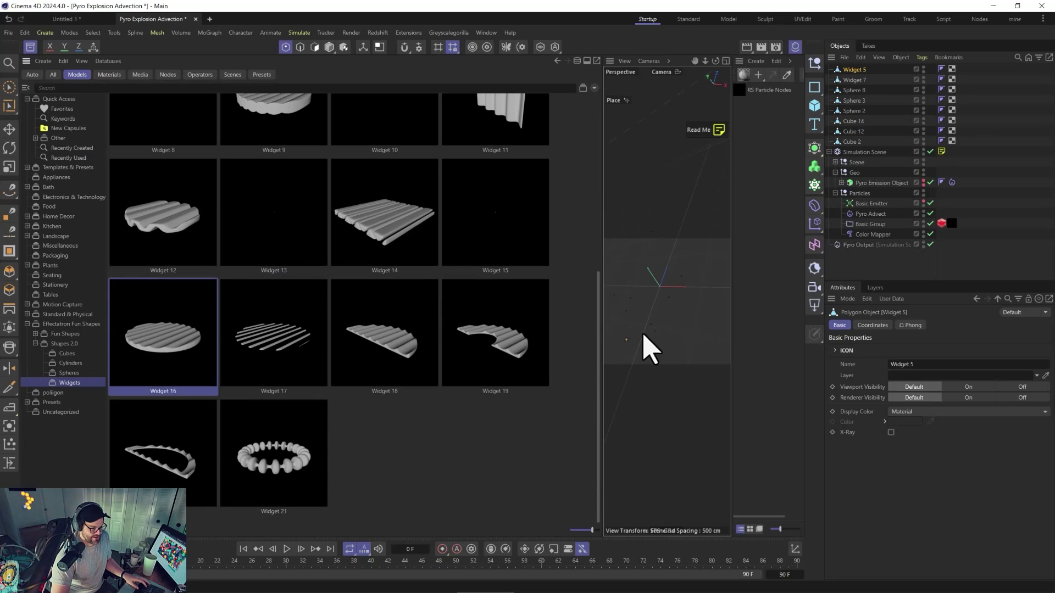
click(30, 46)
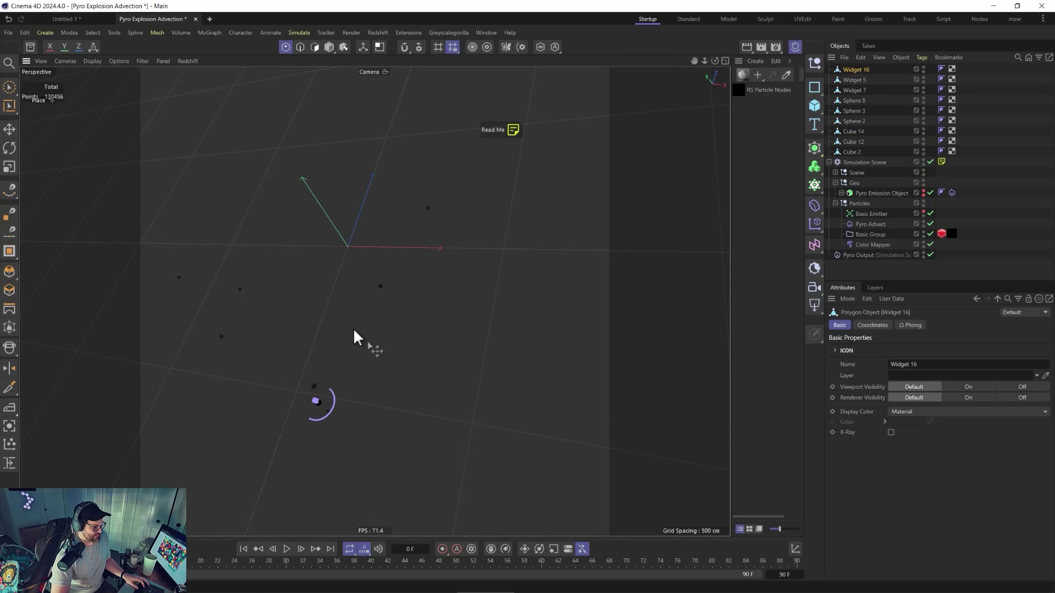
Set the particle mode of the Basic Group's Redshift Object tag to Custom Objects and assign all nine imported shapes.
scroll(467, 340, up, 8)
scroll(456, 321, up, 10)
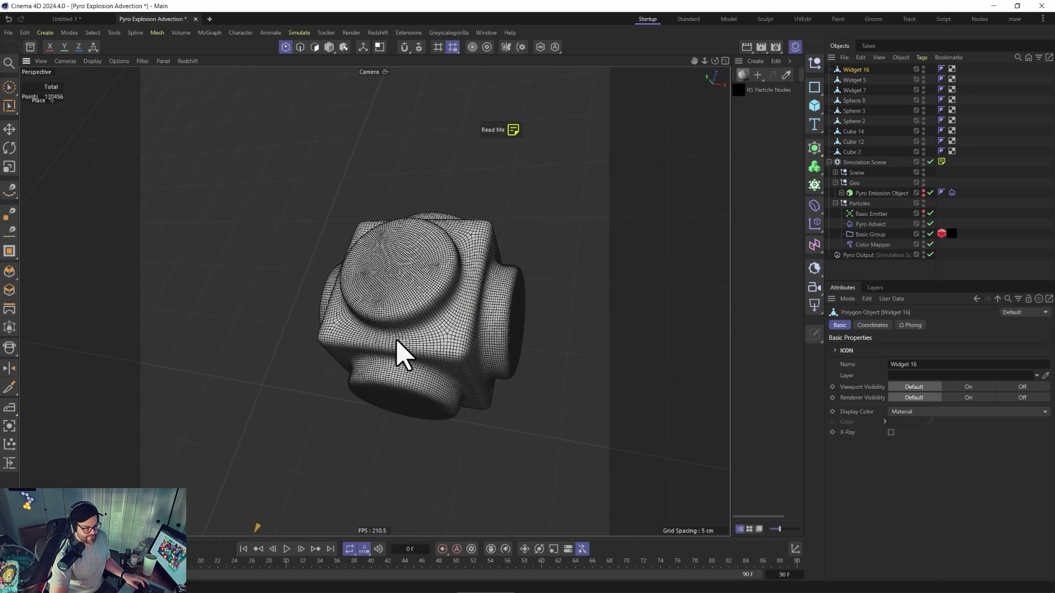
scroll(430, 332, down, 15)
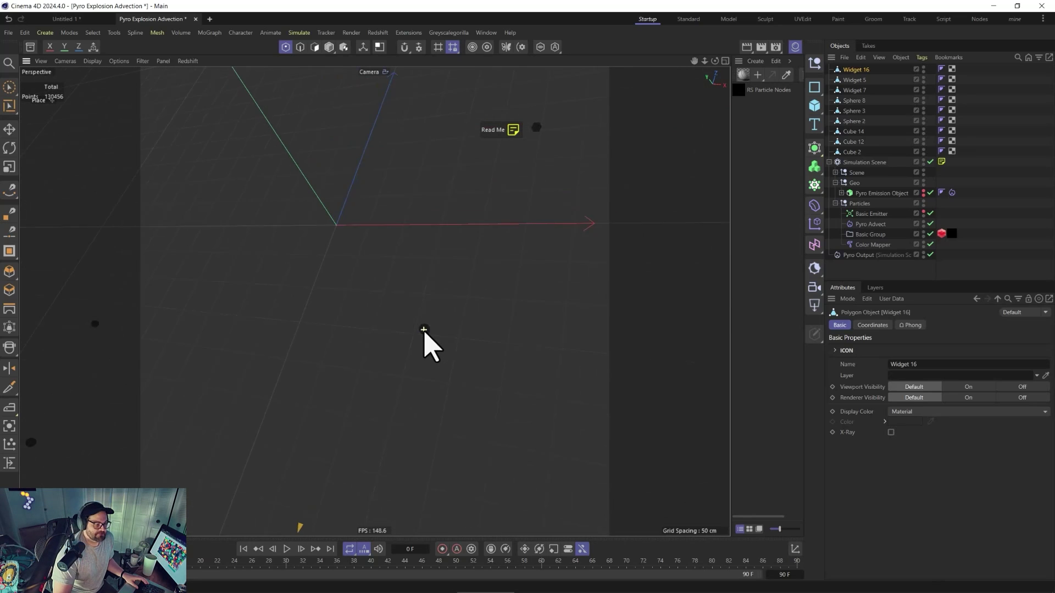
click(942, 234)
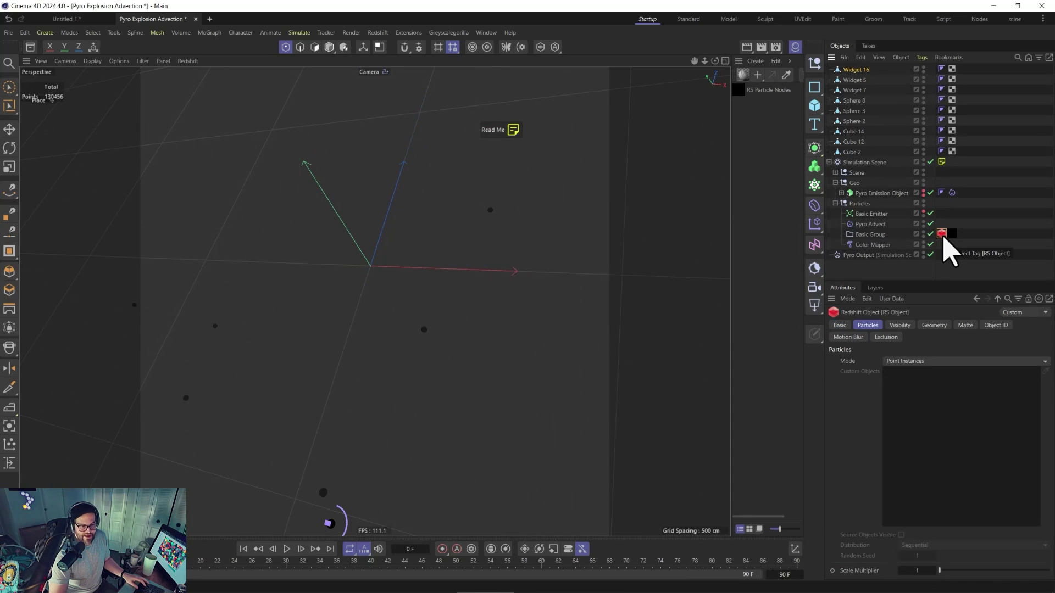
click(934, 362)
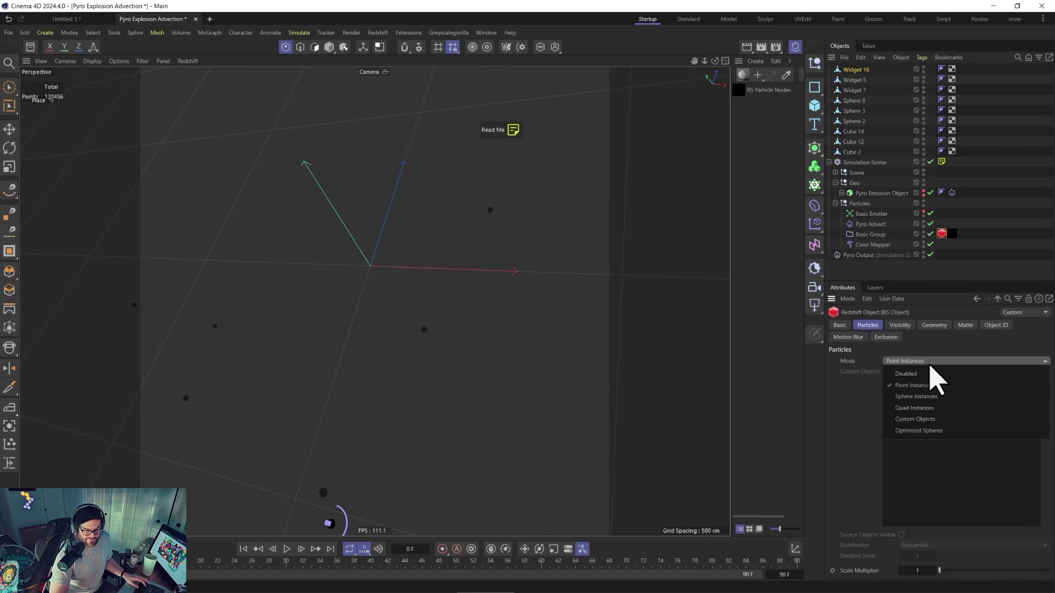
click(917, 420)
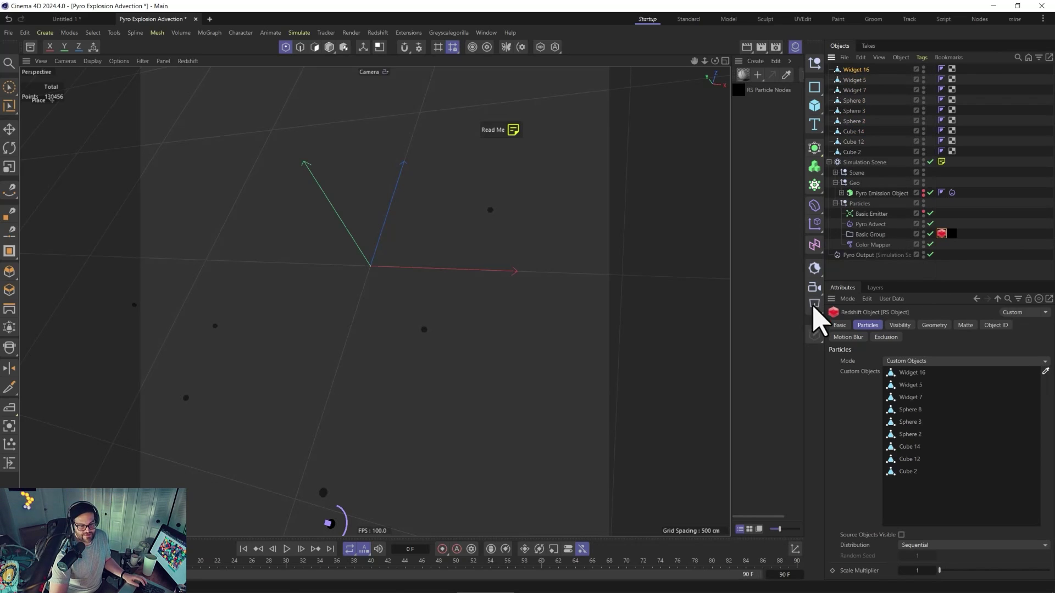
Set the custom objects' distribution to Random and play the simulation to frame 10.
right_click(853, 416)
click(837, 438)
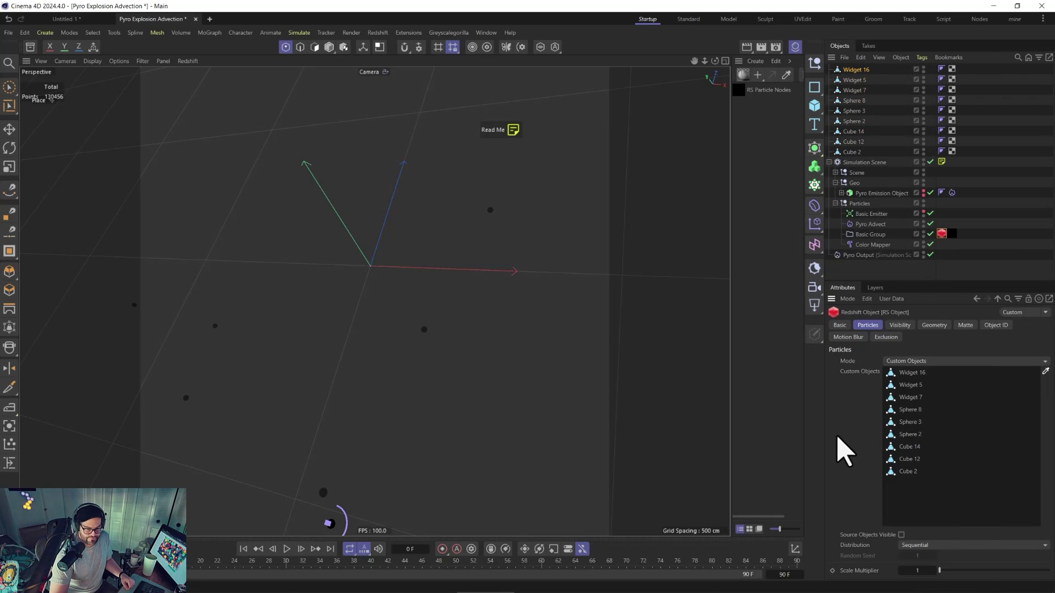
click(929, 546)
click(920, 570)
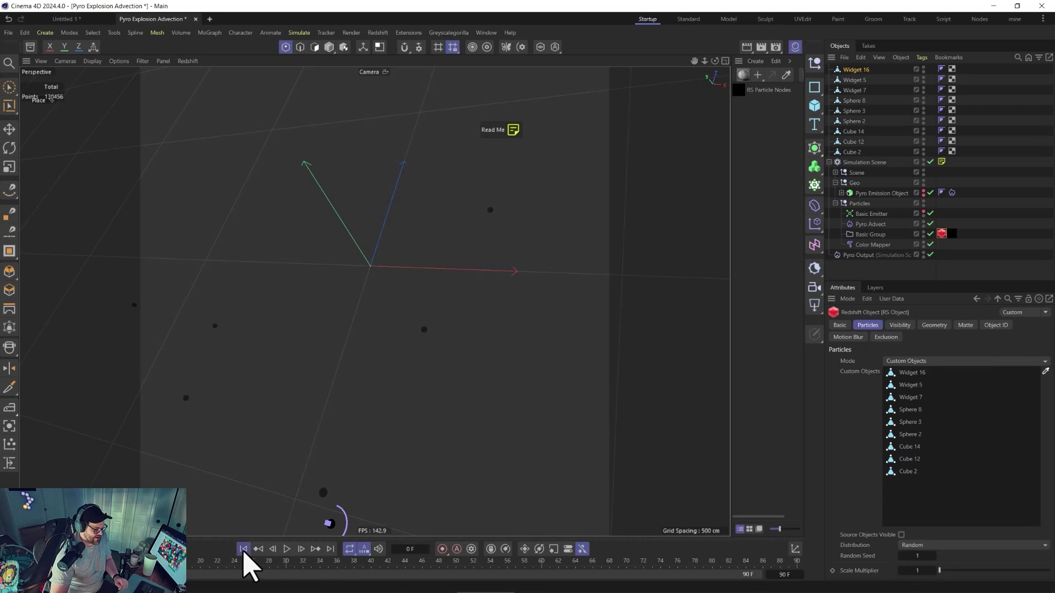
click(287, 549)
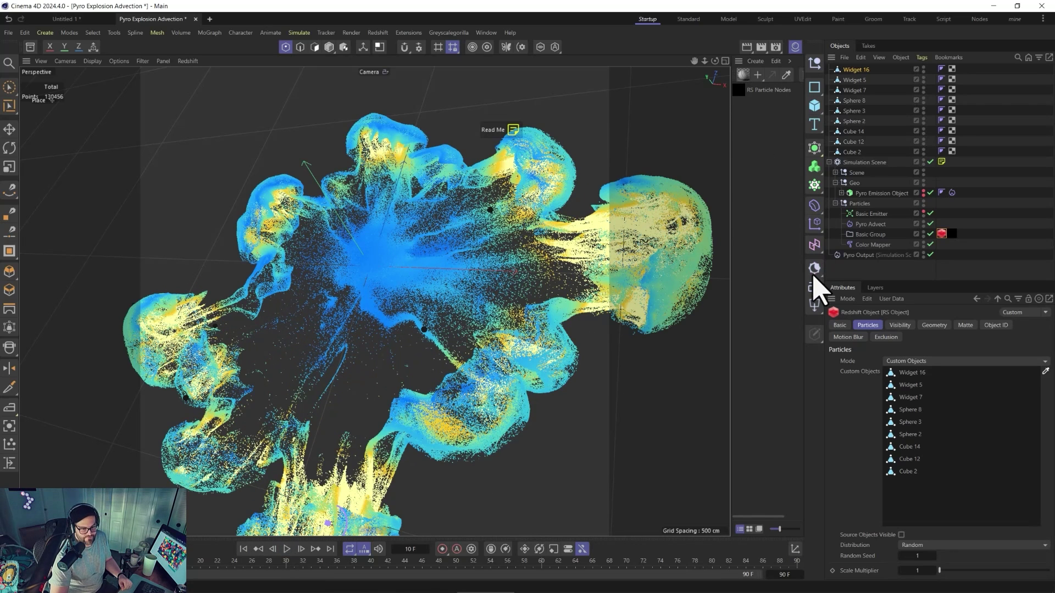
Add a Redshift Dome Light, texture it with Default HDR.hdr found by searching the media assets for "hdri", and close the Asset Browser.
click(815, 304)
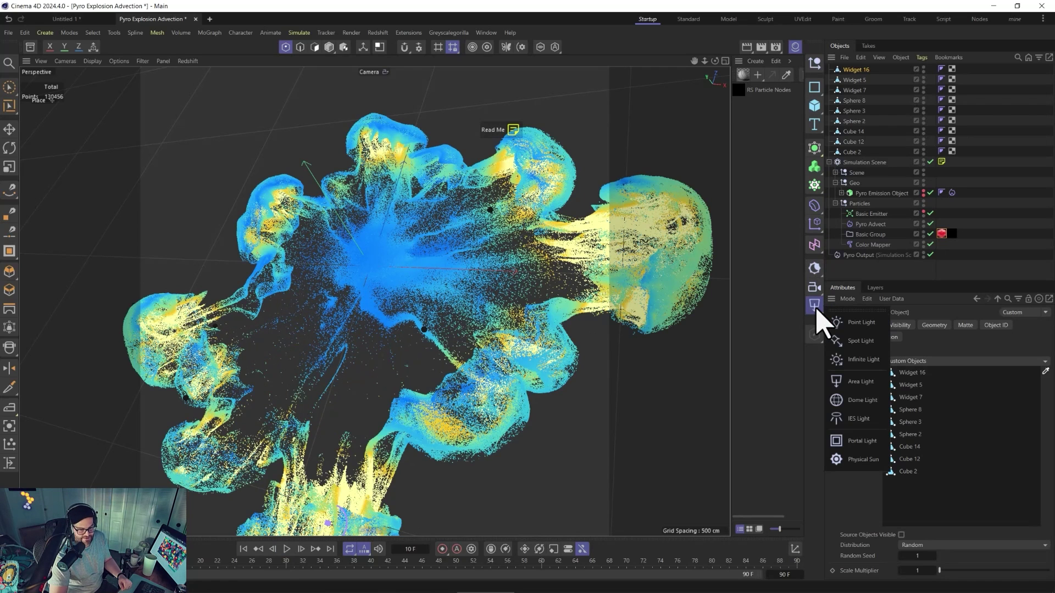
click(858, 425)
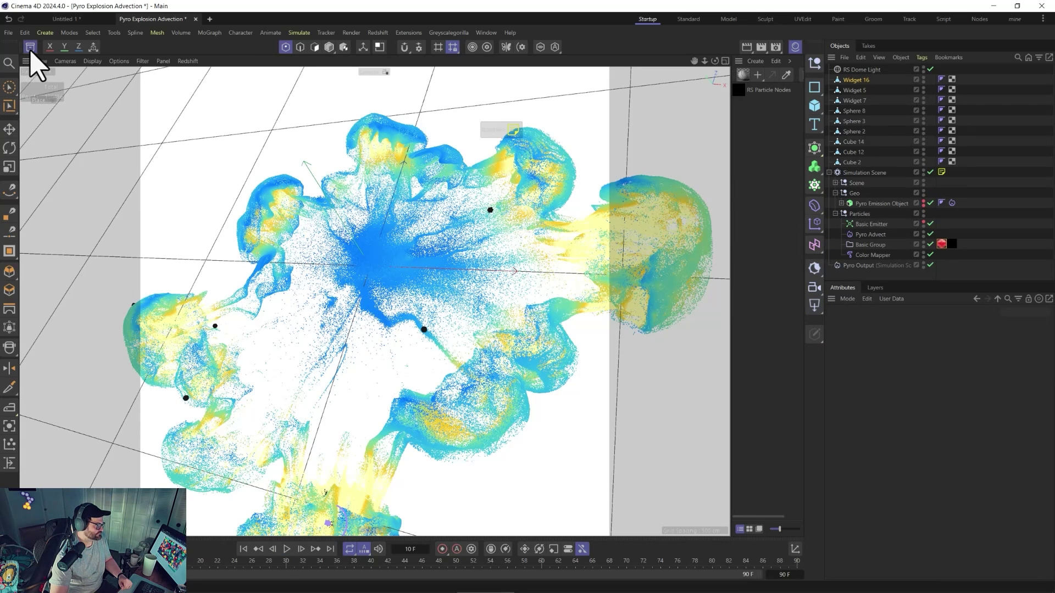
click(31, 46)
text(hdri)
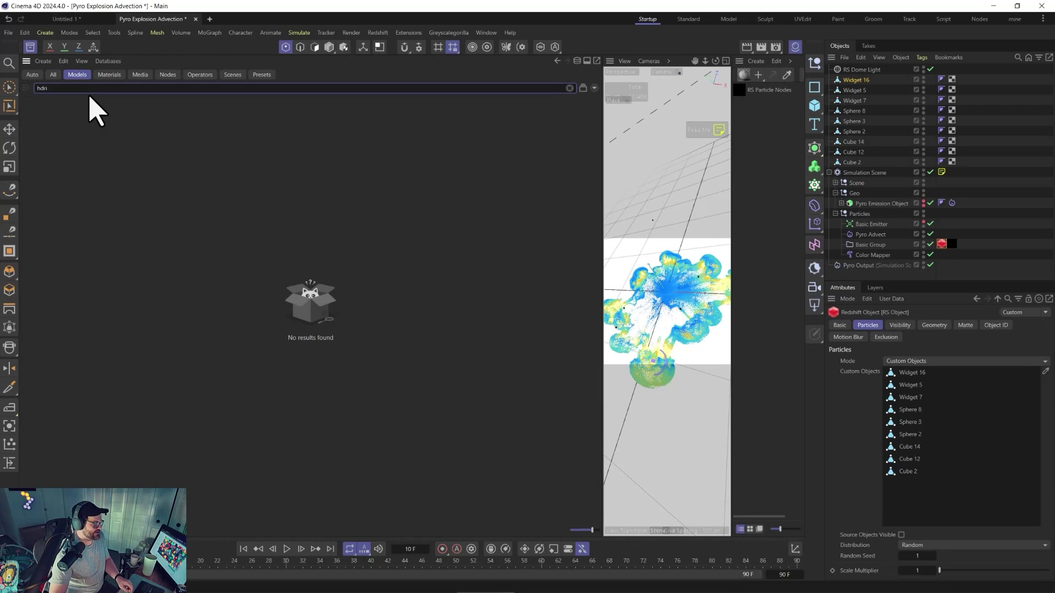
click(140, 74)
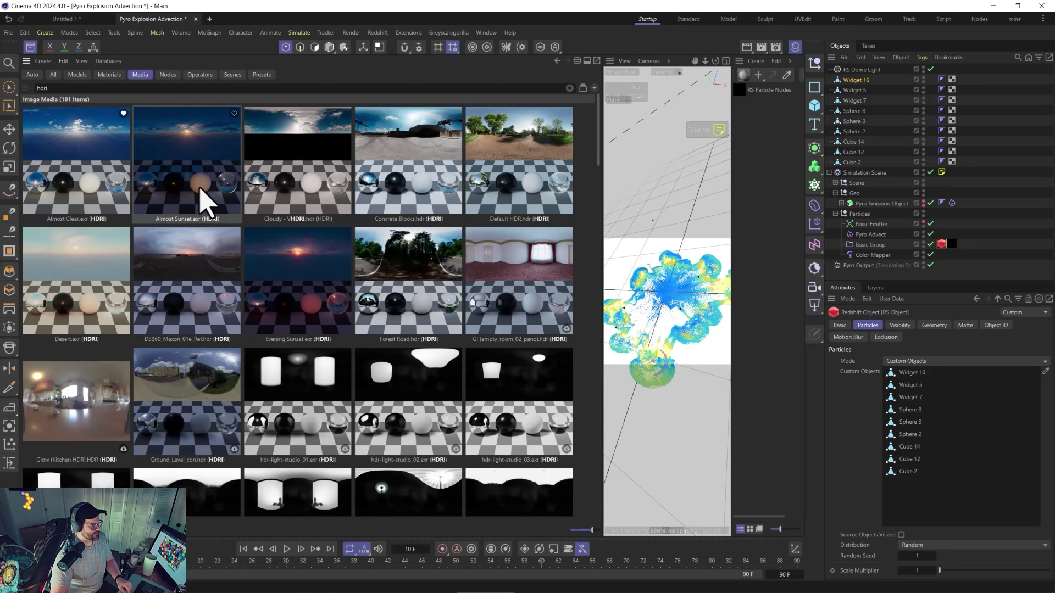
drag(500, 159, 32, 49)
click(853, 69)
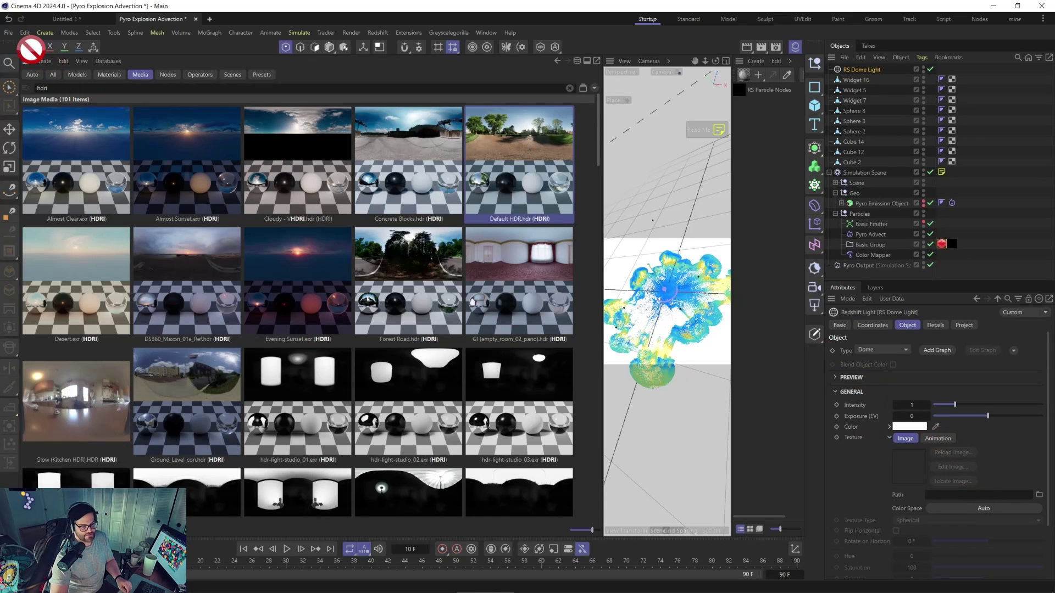
click(31, 49)
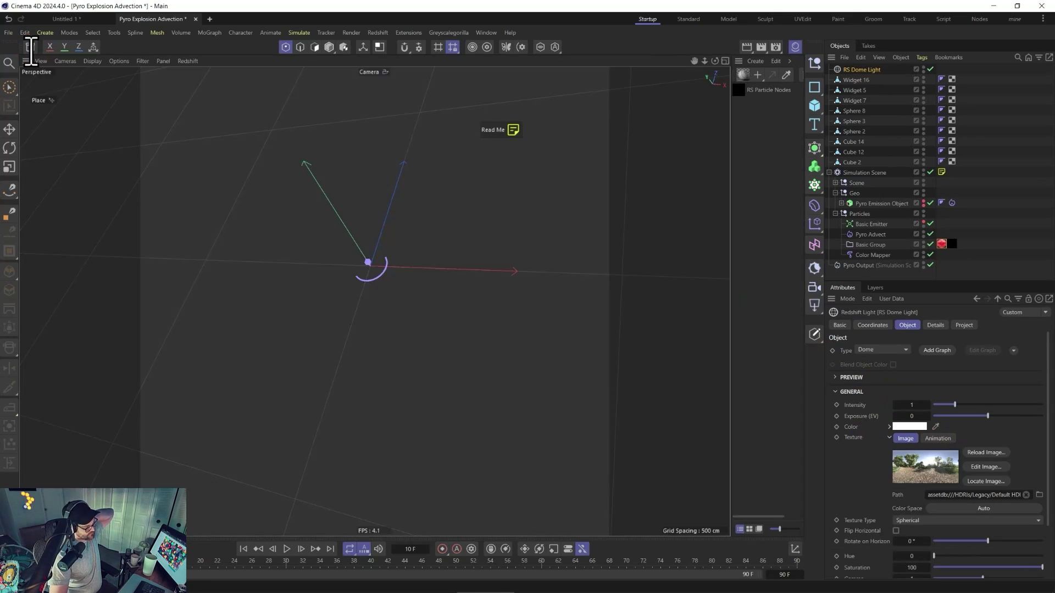
Open the Redshift RenderView and display the RS Dome Light's Project settings.
click(378, 33)
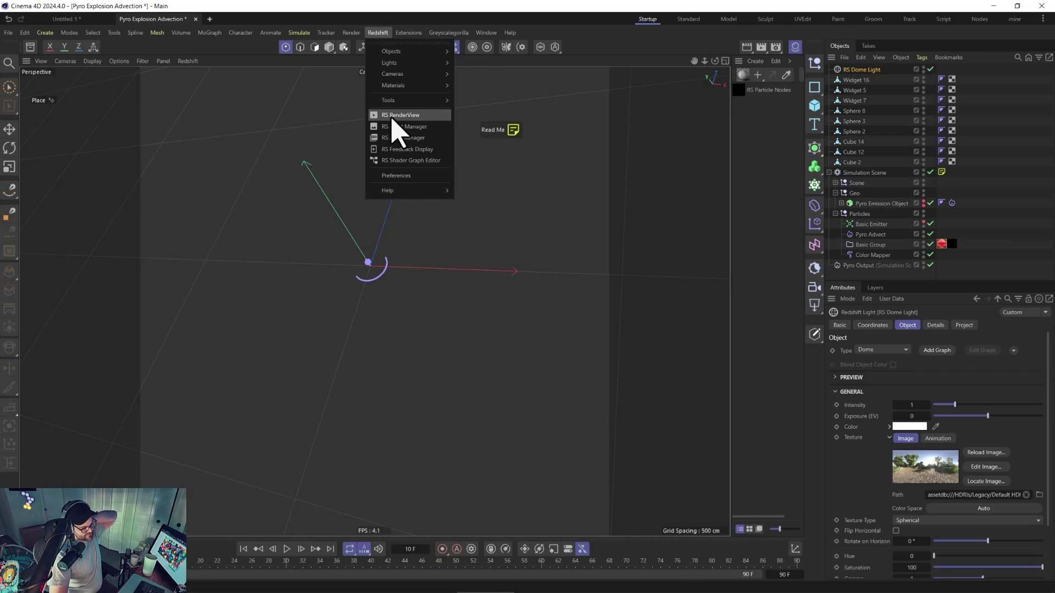
click(610, 28)
click(378, 33)
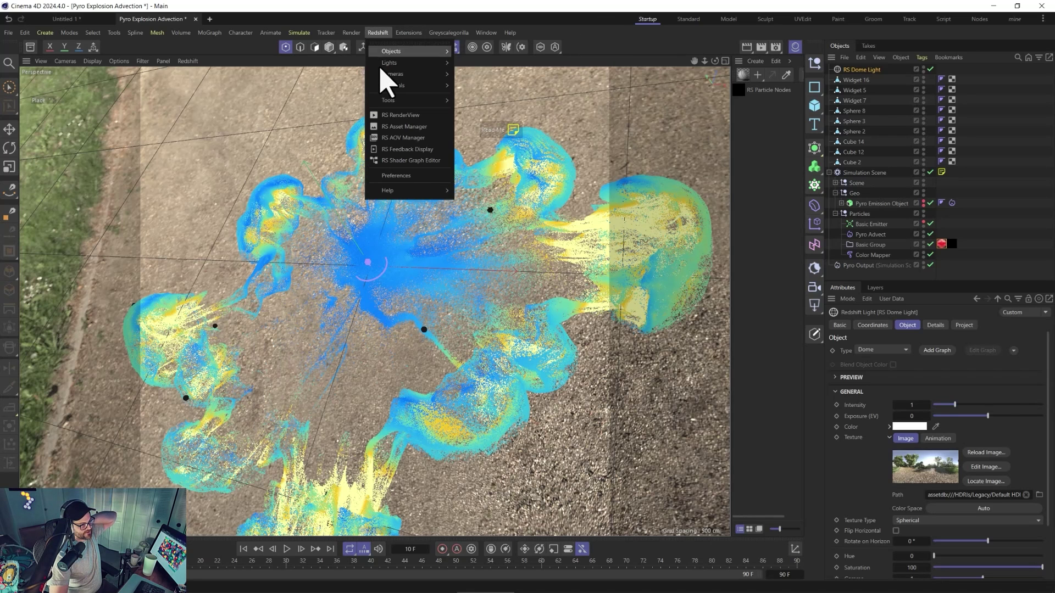
click(396, 115)
click(964, 325)
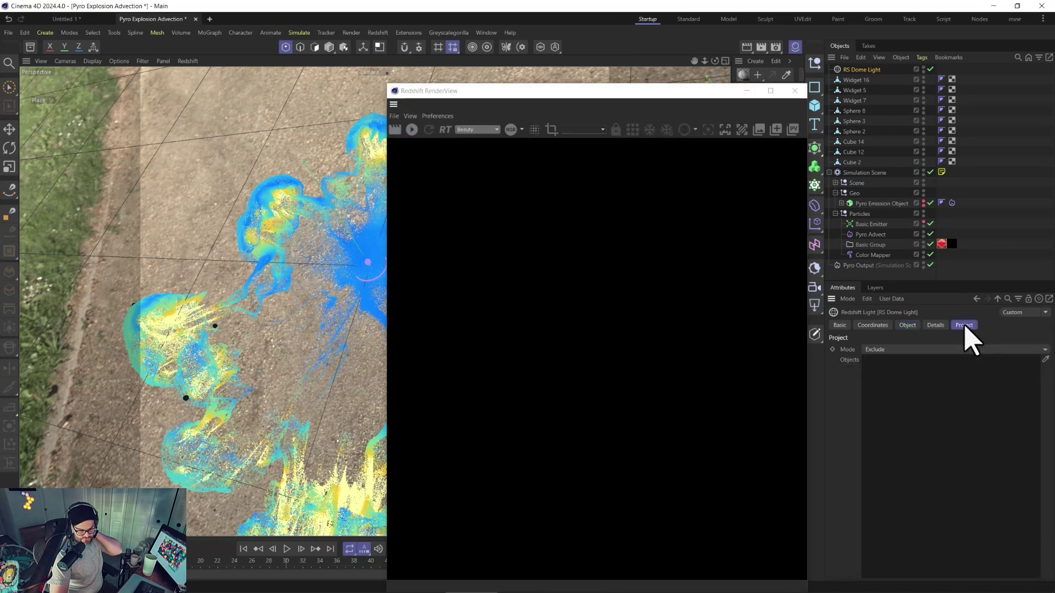
drag(669, 96, 464, 100)
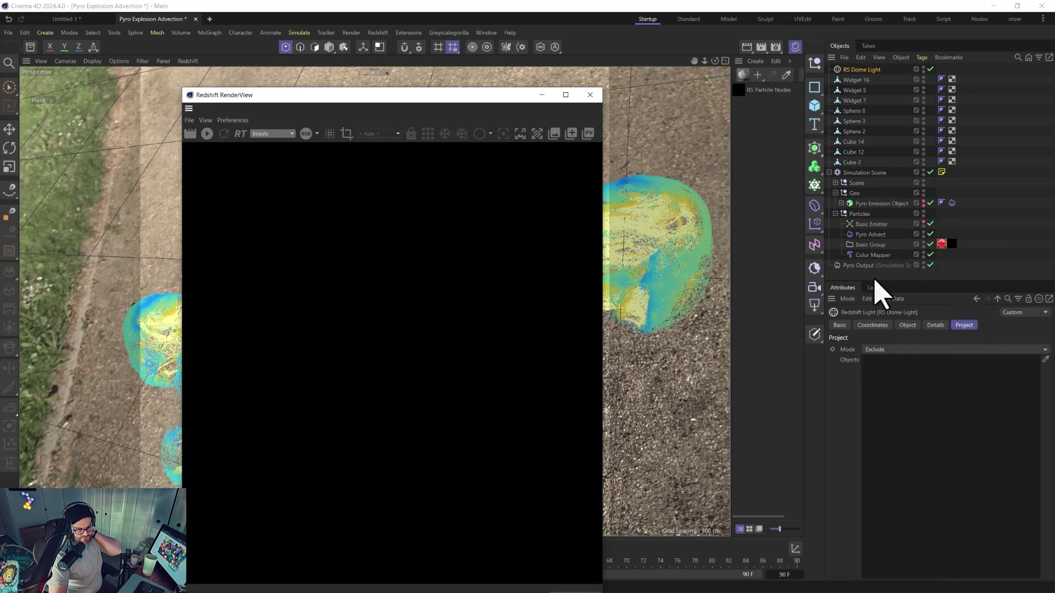
Check the existing camera inside the Simulation Scene and add a new Redshift Camera.
click(835, 183)
click(861, 204)
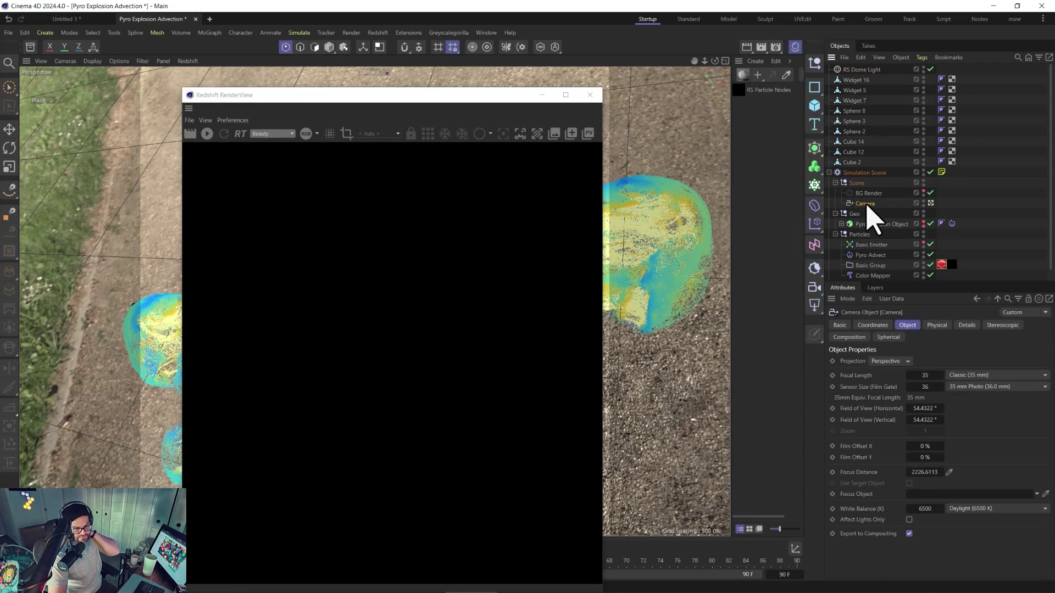
click(829, 172)
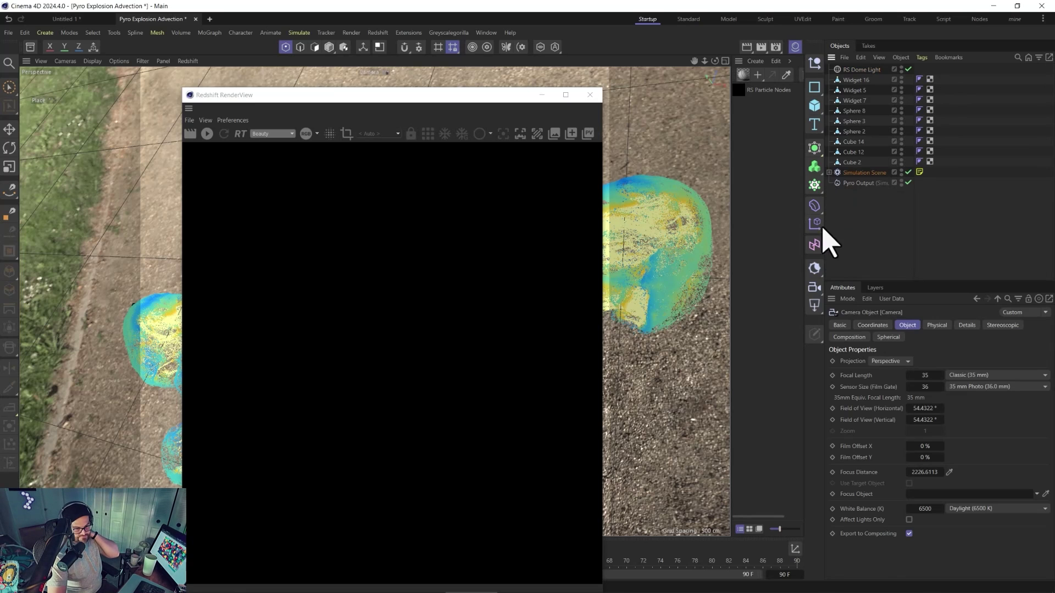
click(814, 286)
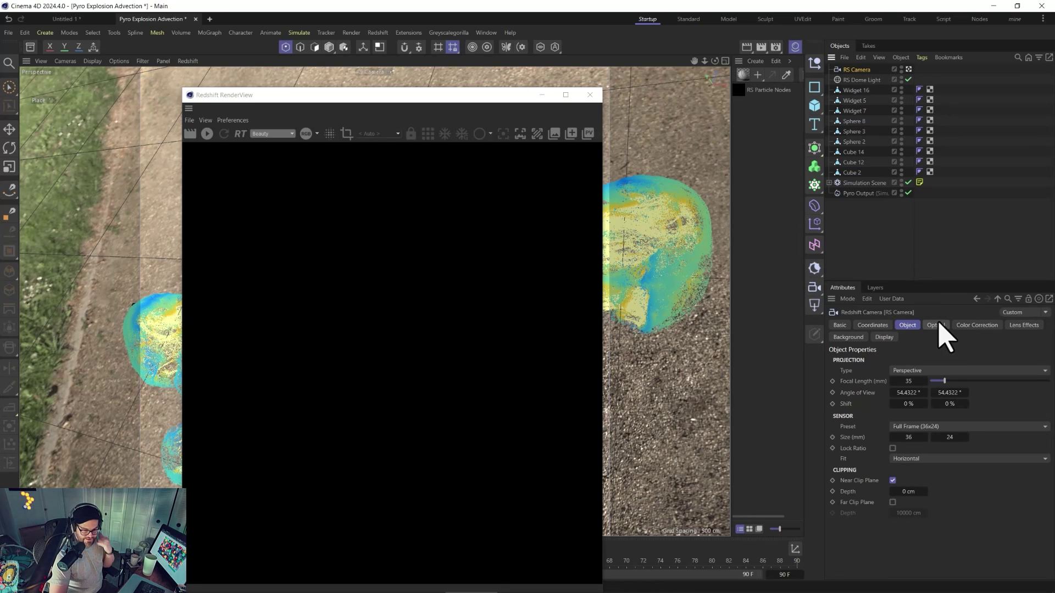
Override the RS Camera's background with white and close the Redshift RenderView.
click(885, 337)
click(862, 338)
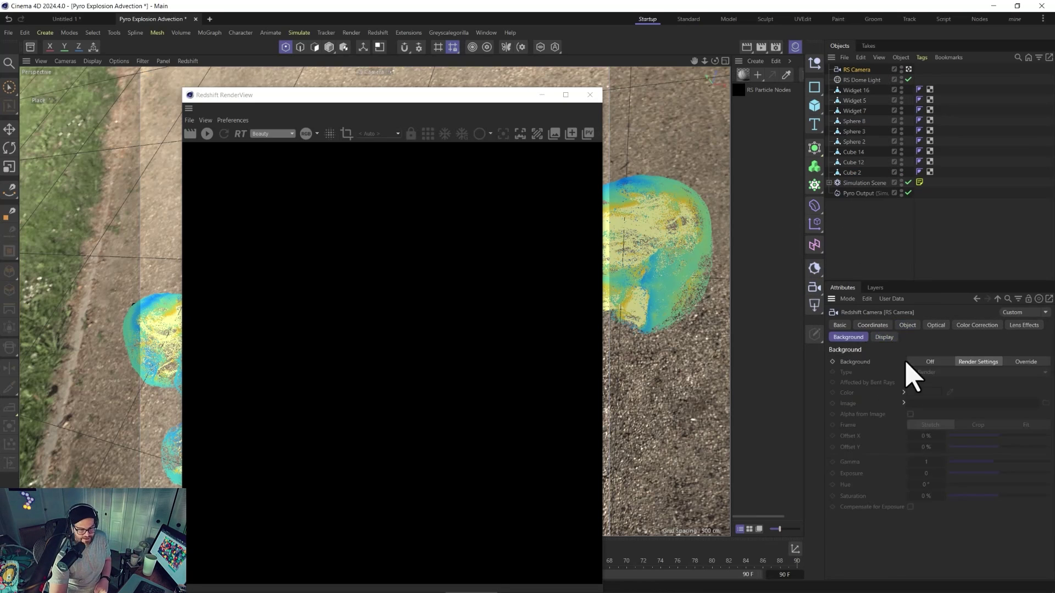
click(1025, 362)
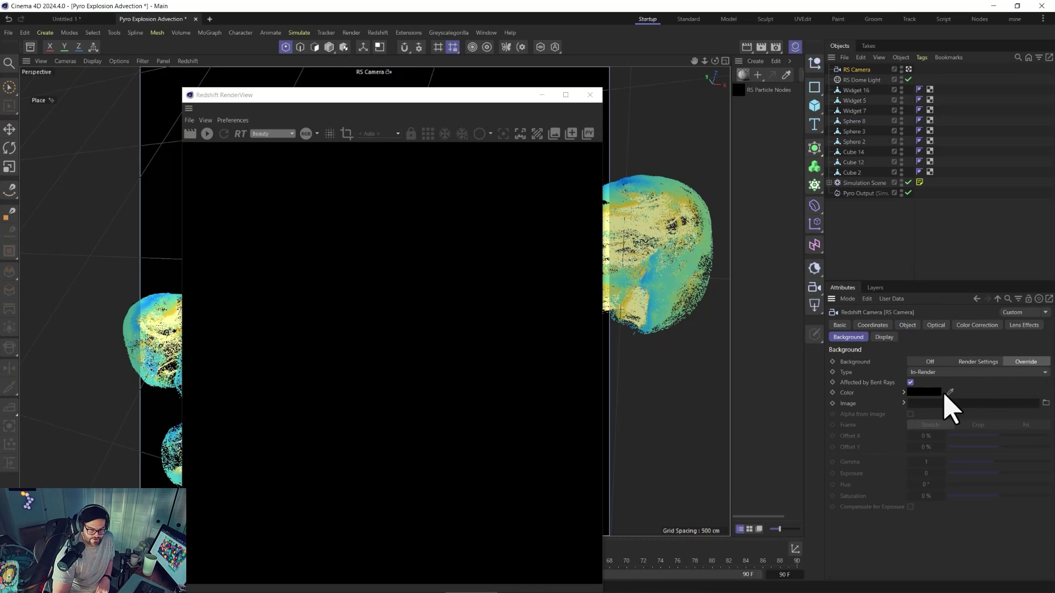
click(915, 392)
click(1027, 404)
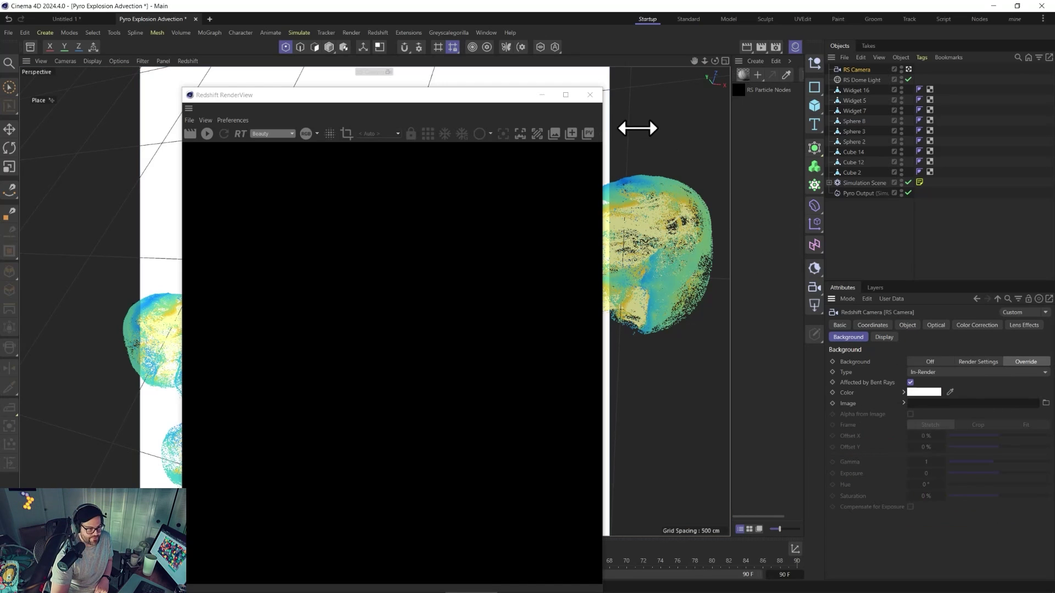
click(590, 94)
Create a new RS Standard material and browse the Plastics category of the Effectatron RS materials in the Asset Browser.
click(757, 75)
drag(740, 90, 425, 118)
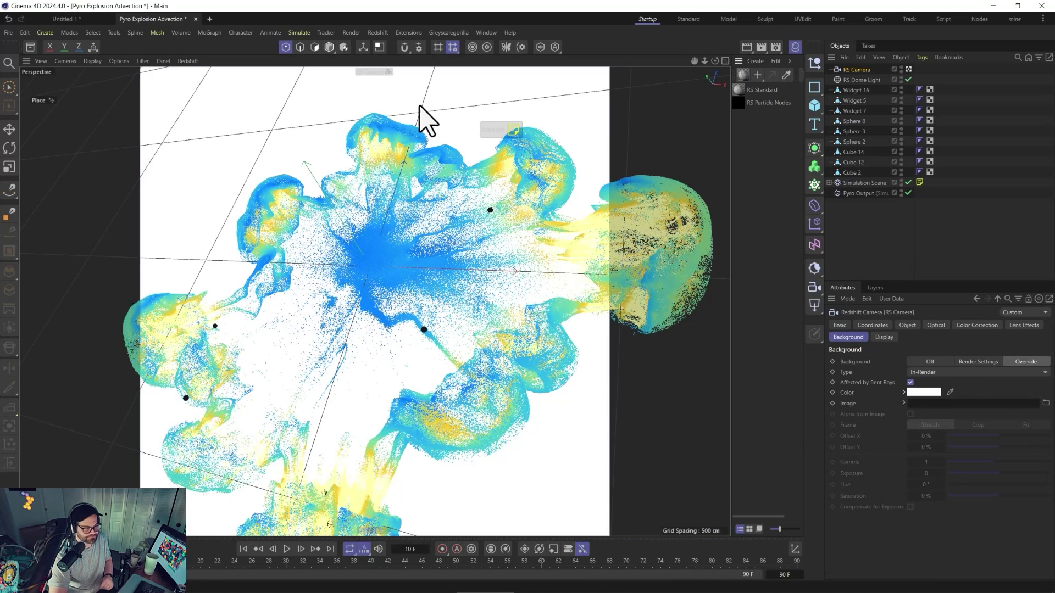
click(30, 47)
click(109, 75)
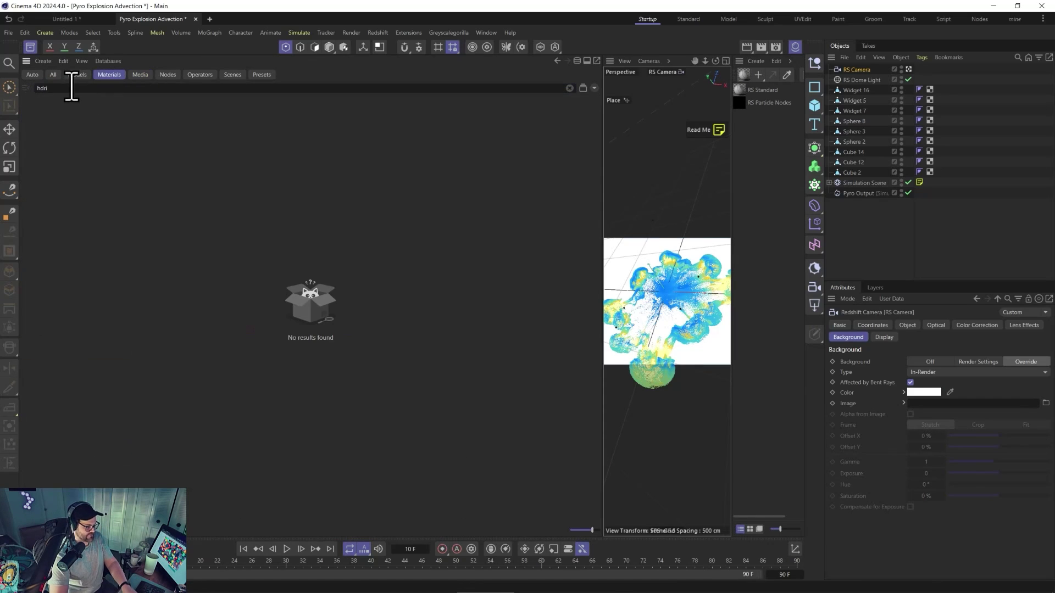
click(65, 361)
double_click(41, 363)
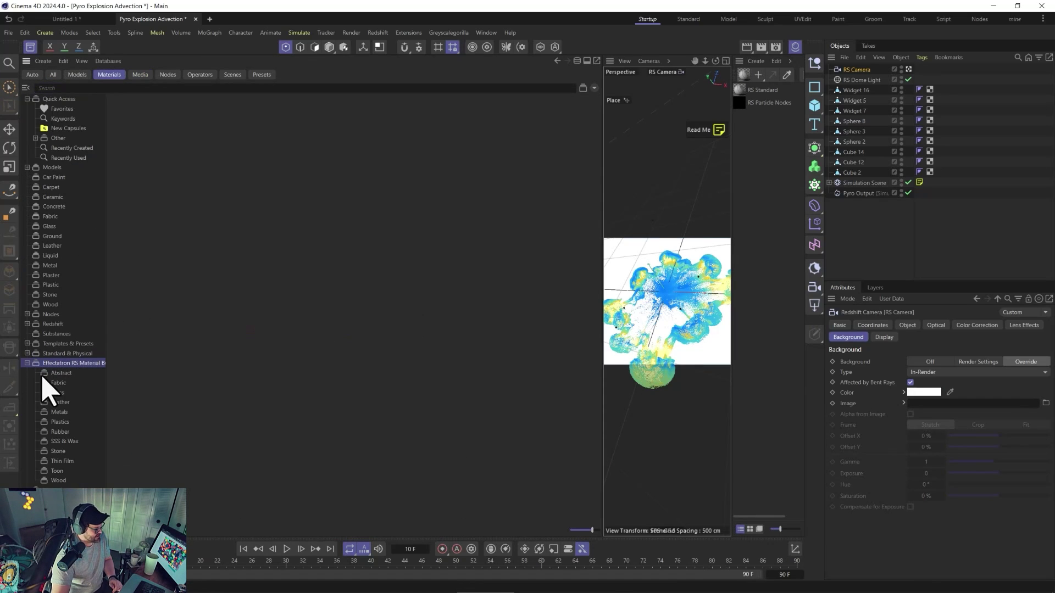
click(57, 423)
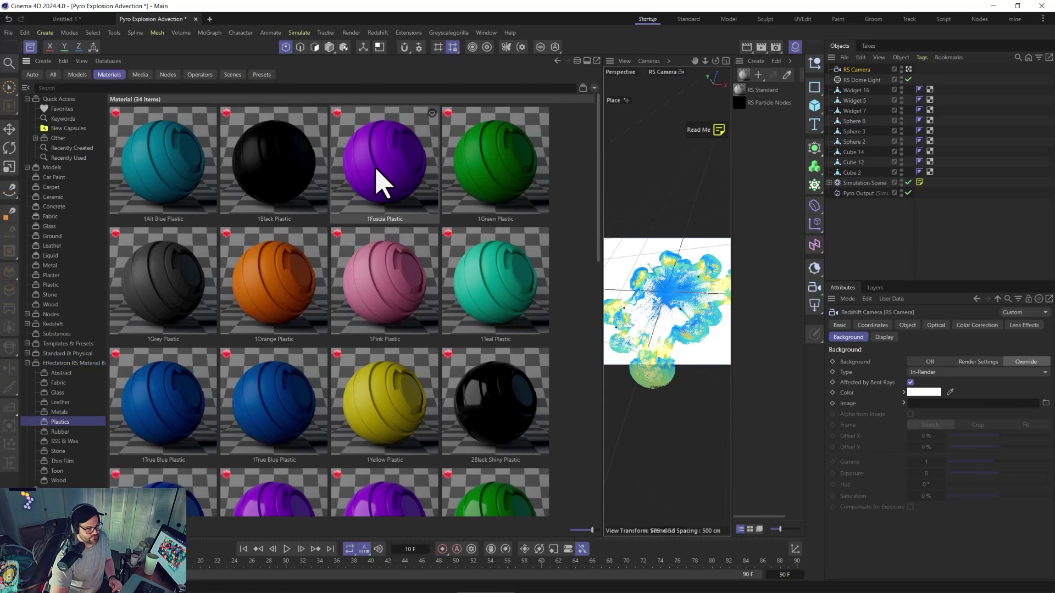
Import 1Alt Blue Plastic, and apply 1Teal Plastic to Widget 16, 1Pink Plastic to Widget 5 and 2White Shiny Plastic to Widget 7.
drag(187, 158, 756, 137)
drag(504, 286, 846, 90)
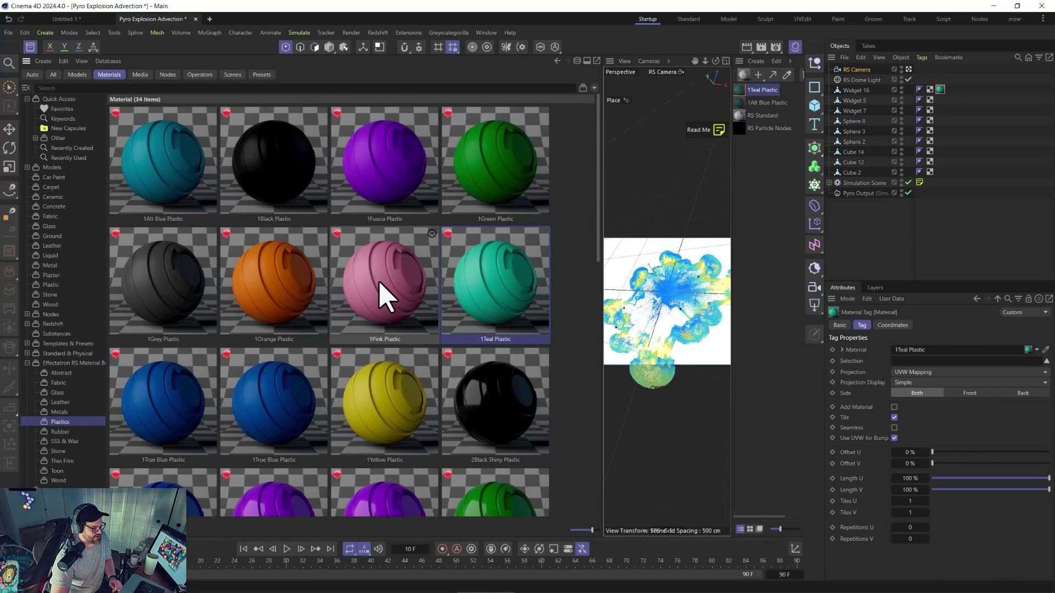
drag(384, 281, 855, 100)
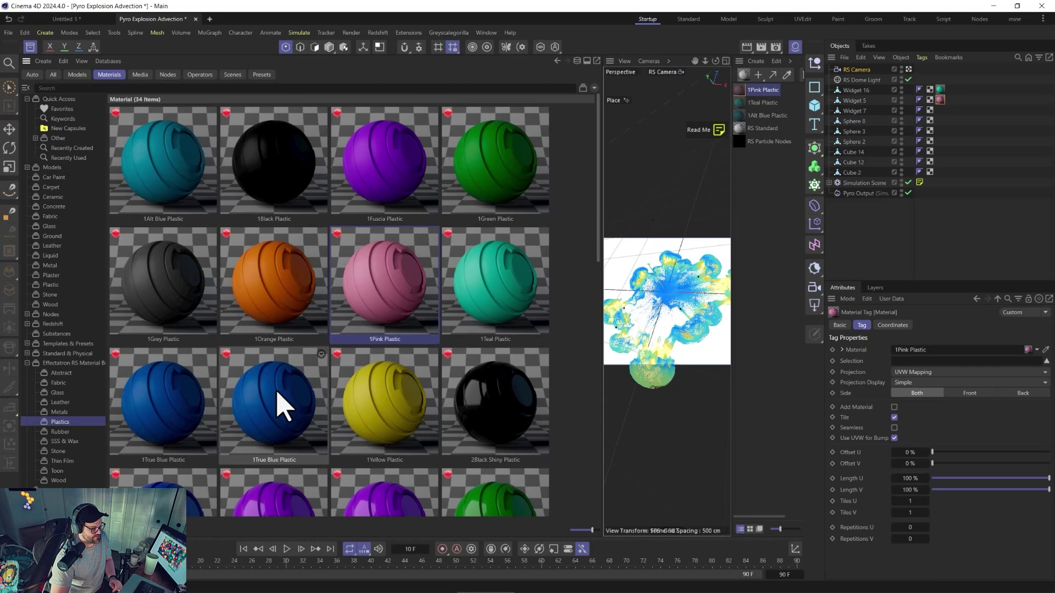
scroll(283, 412, down, 5)
drag(283, 396, 855, 115)
Apply teal plastic to Spheres 8 and 2, 1Pink to Sphere 3 and Cube 12, 1Alt Blue to Cube 14, and 2White Shiny to Cube 2.
drag(212, 349, 867, 122)
drag(739, 113, 772, 121)
drag(861, 133, 860, 132)
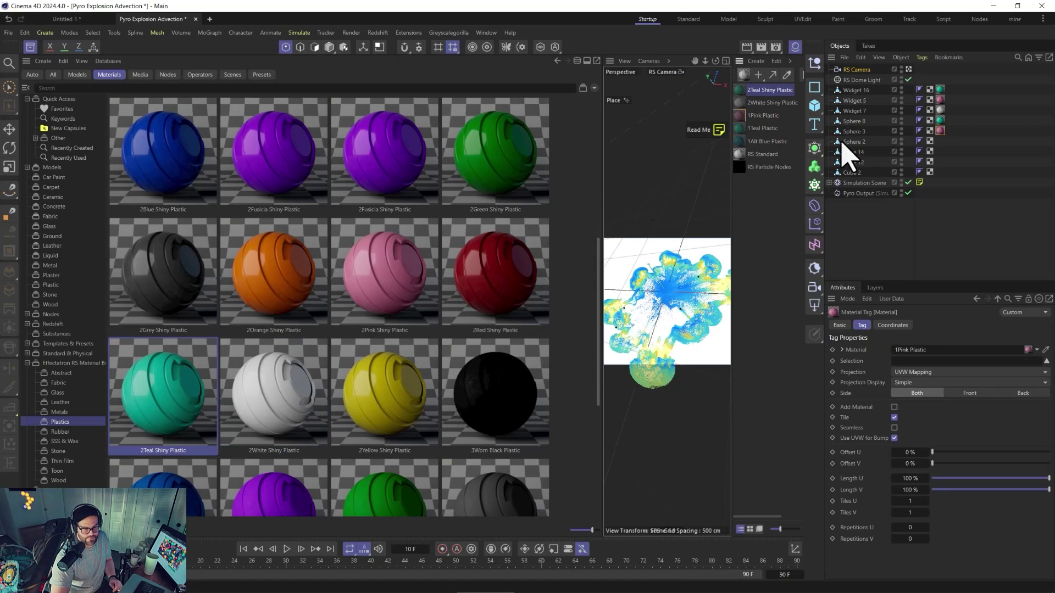
drag(742, 143, 851, 152)
drag(740, 124, 849, 162)
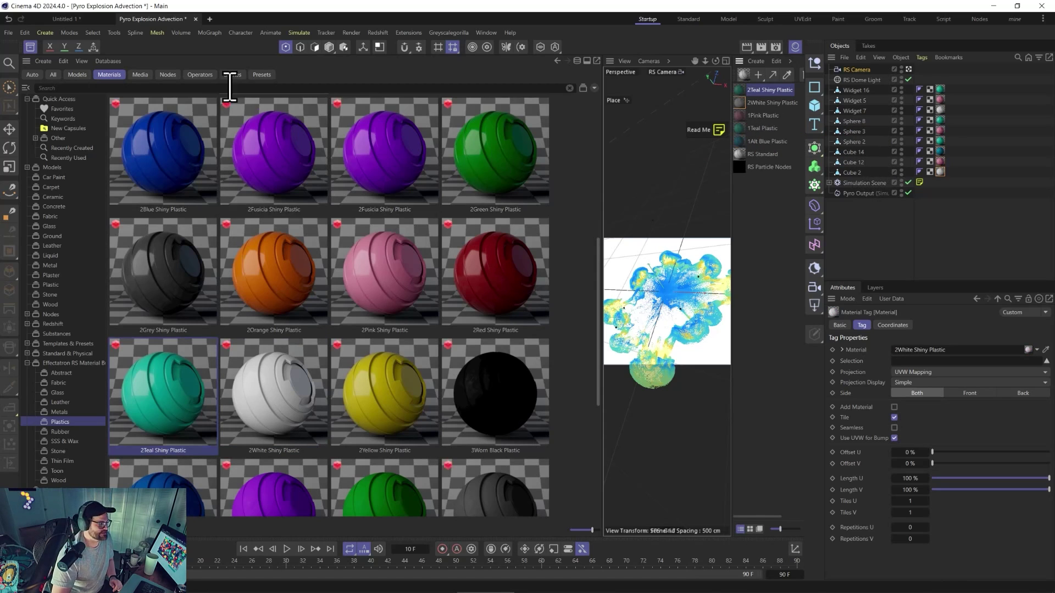
click(30, 47)
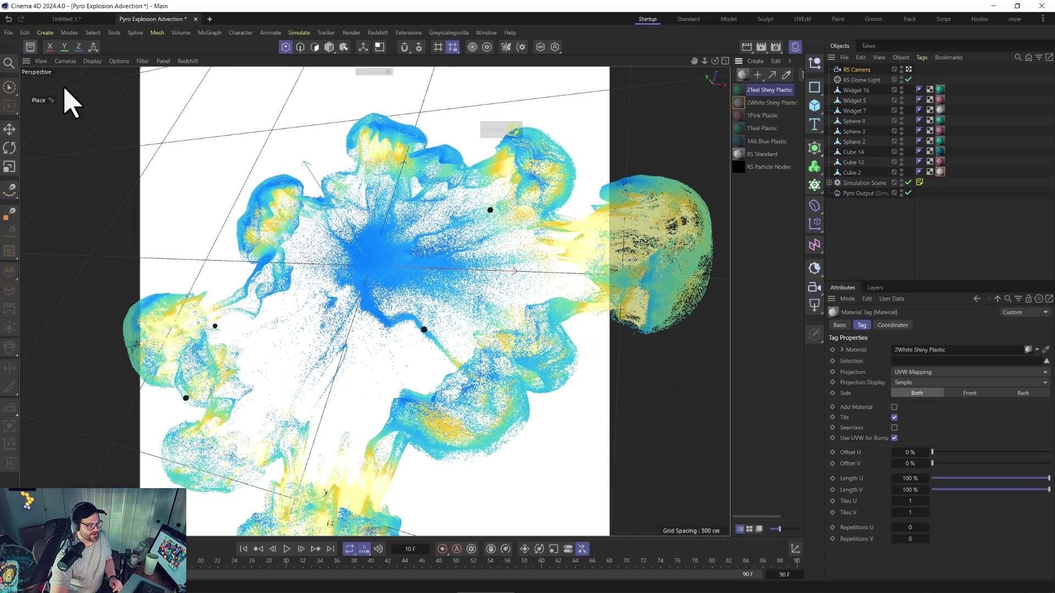
Reopen the Redshift RenderView and delete the RS Particle Nodes material tag from the Basic Group.
click(378, 32)
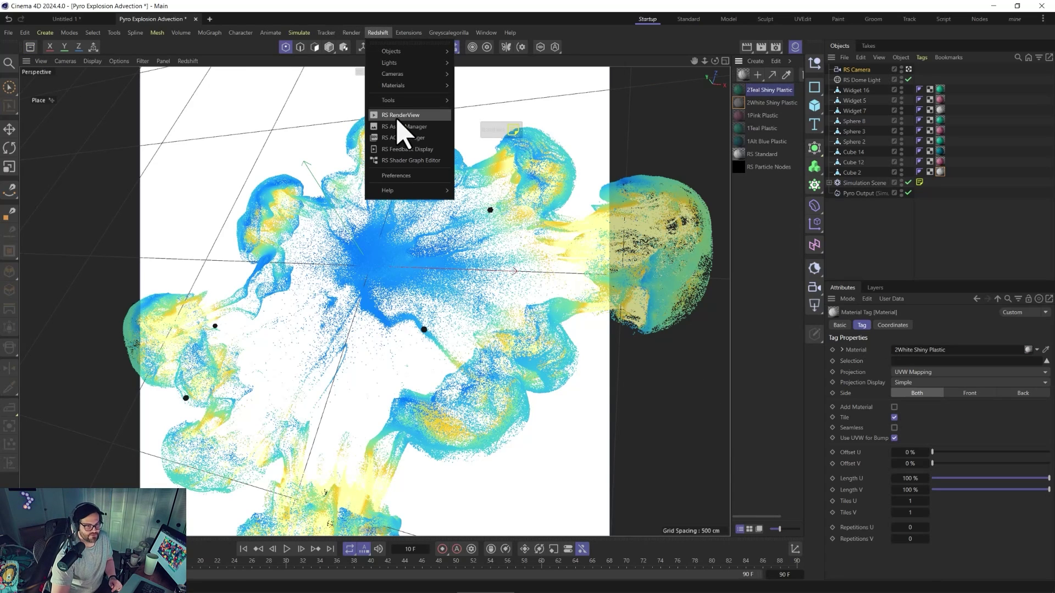
click(399, 116)
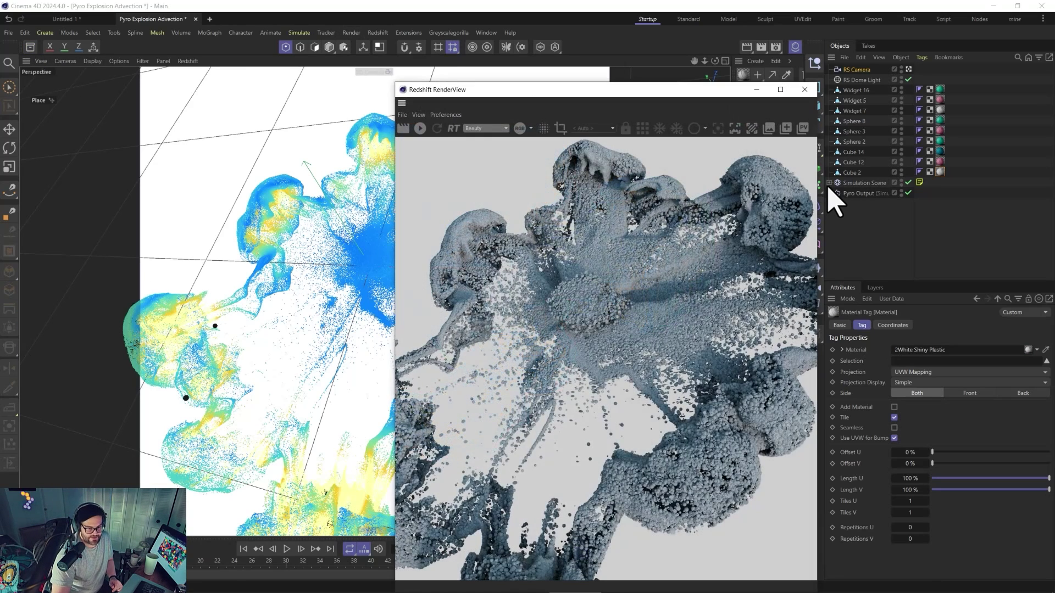
click(829, 183)
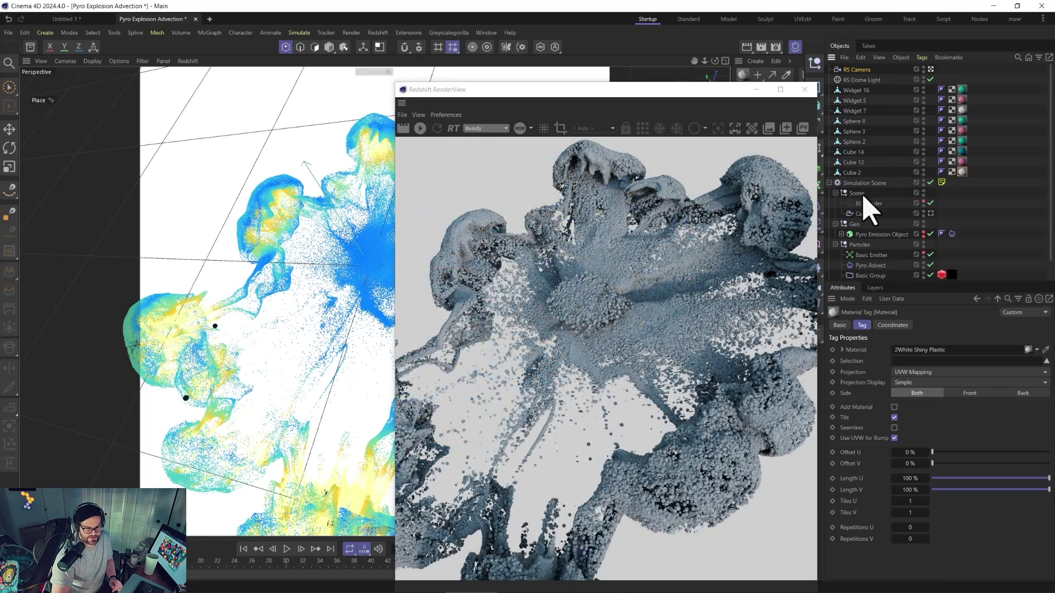
key(Delete)
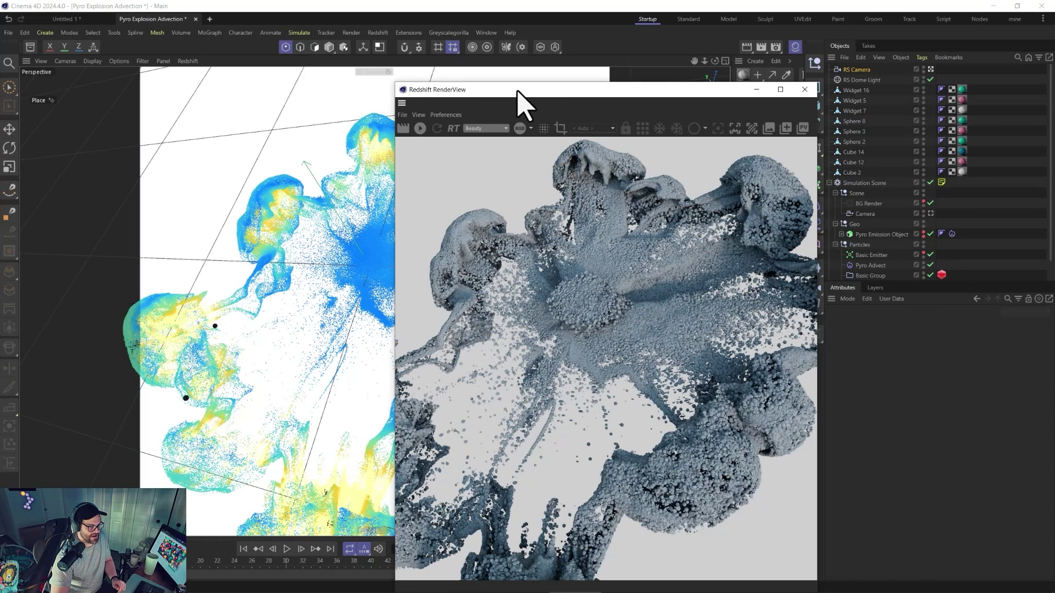
drag(528, 103, 275, 67)
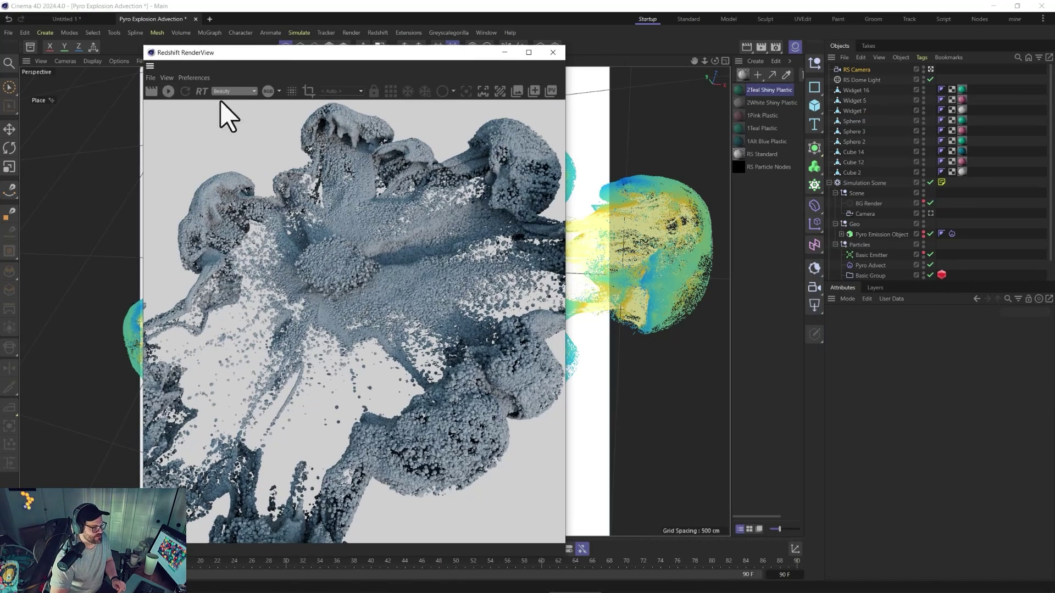
Set the scale multiplier in the Basic Group's Redshift Object tag to 0.2 and start the live render.
click(942, 276)
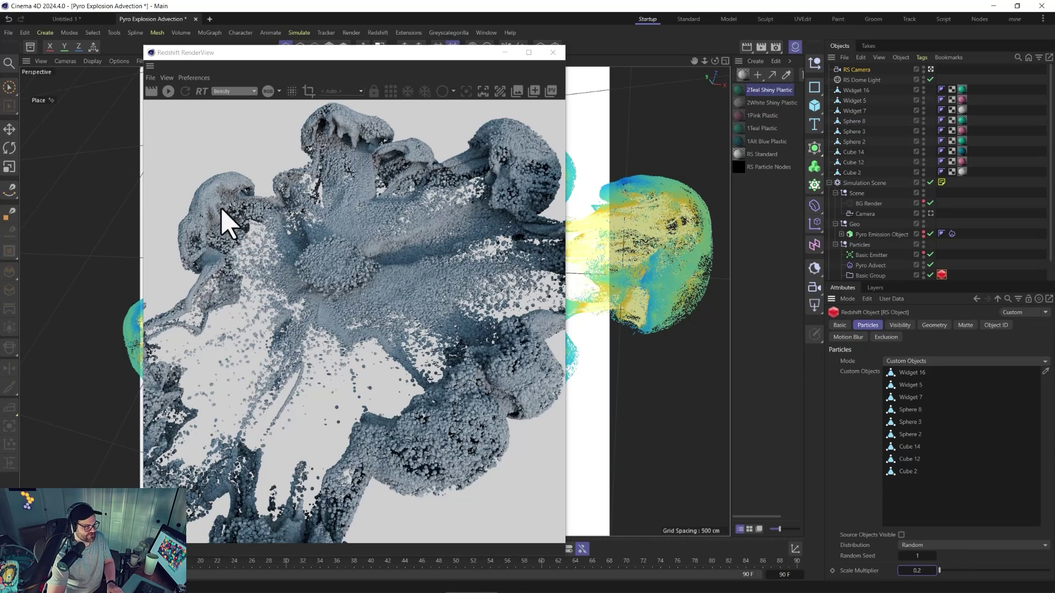
click(168, 95)
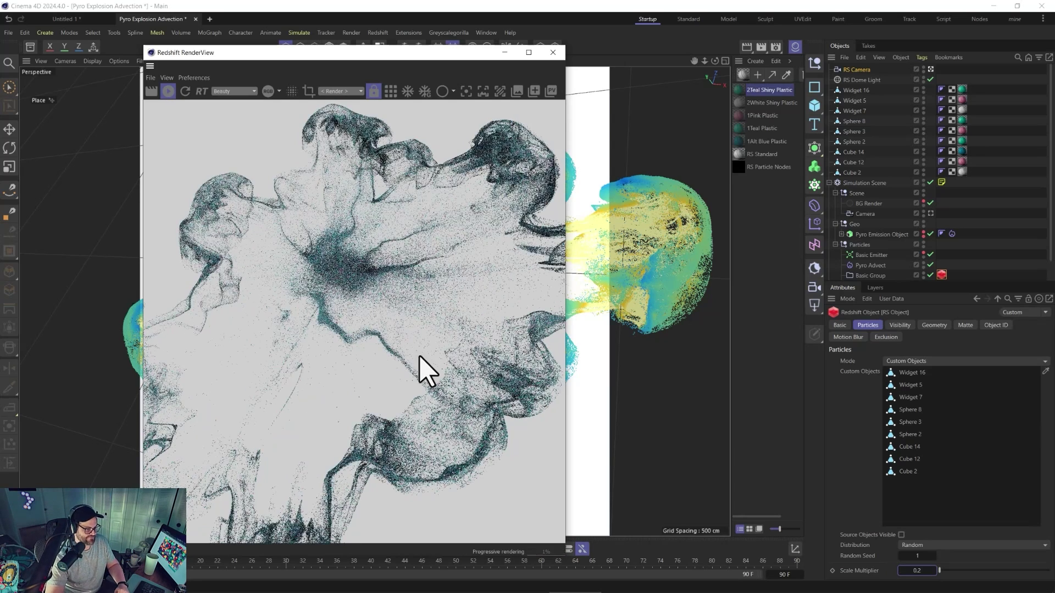
drag(352, 52, 715, 25)
Set the RenderView's IPR undersampling to 0.
alt+right_drag(448, 435, 450, 367)
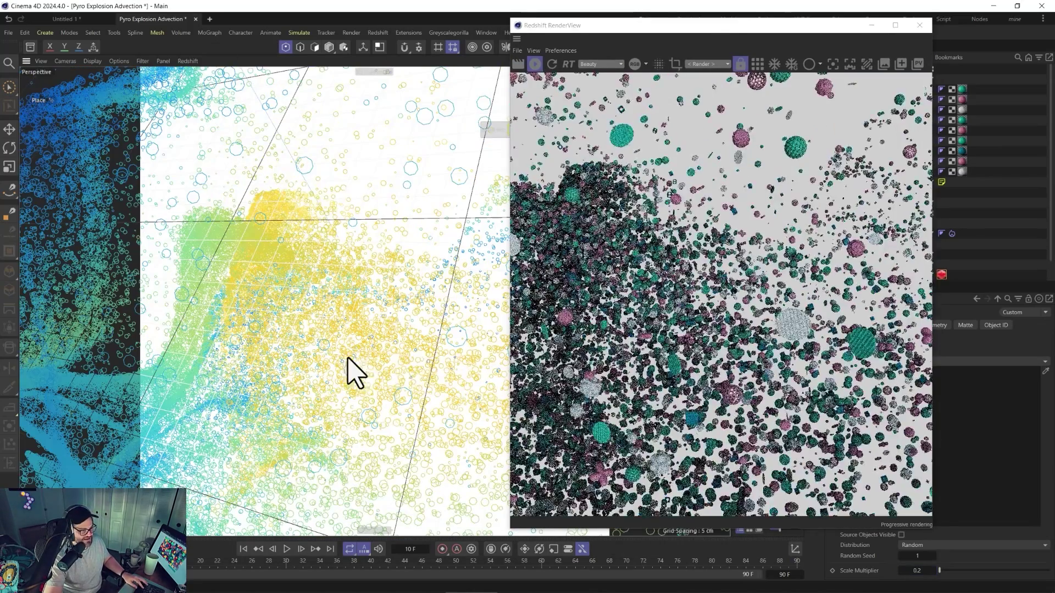
alt+drag(346, 358, 318, 337)
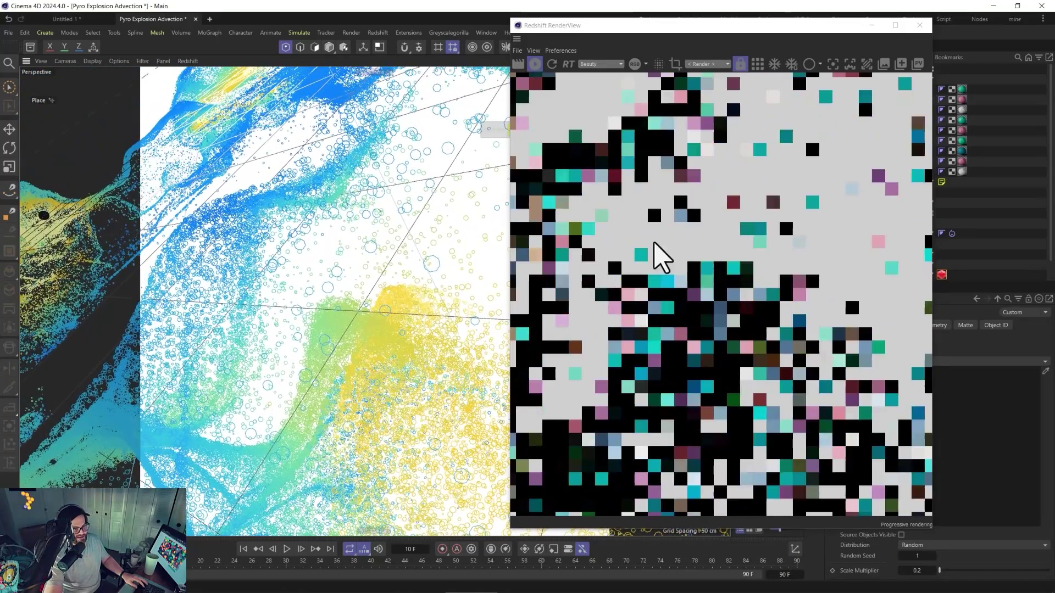
click(533, 50)
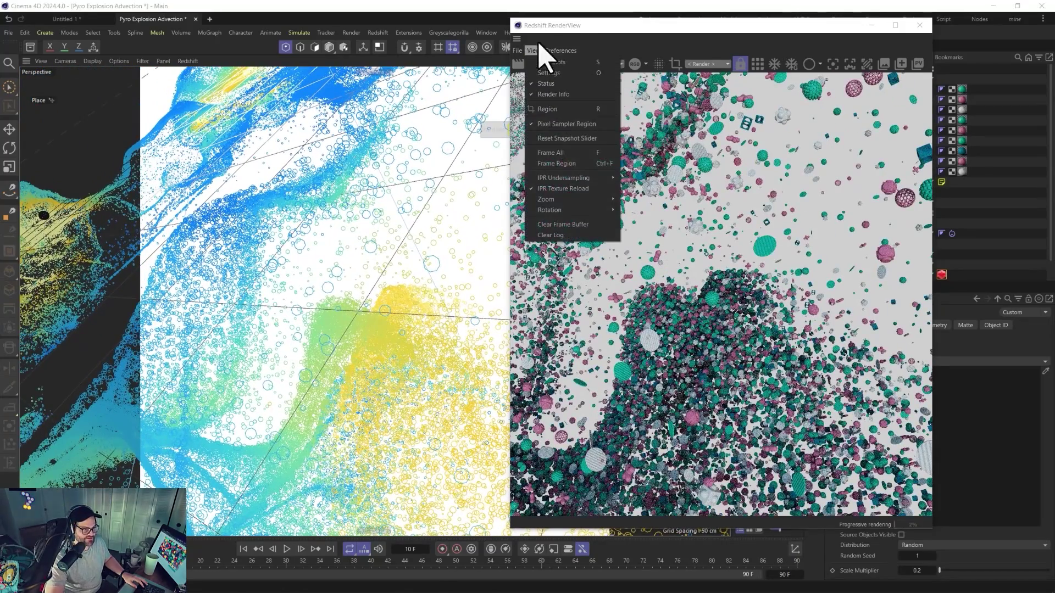
mouse_move(560, 50)
click(576, 111)
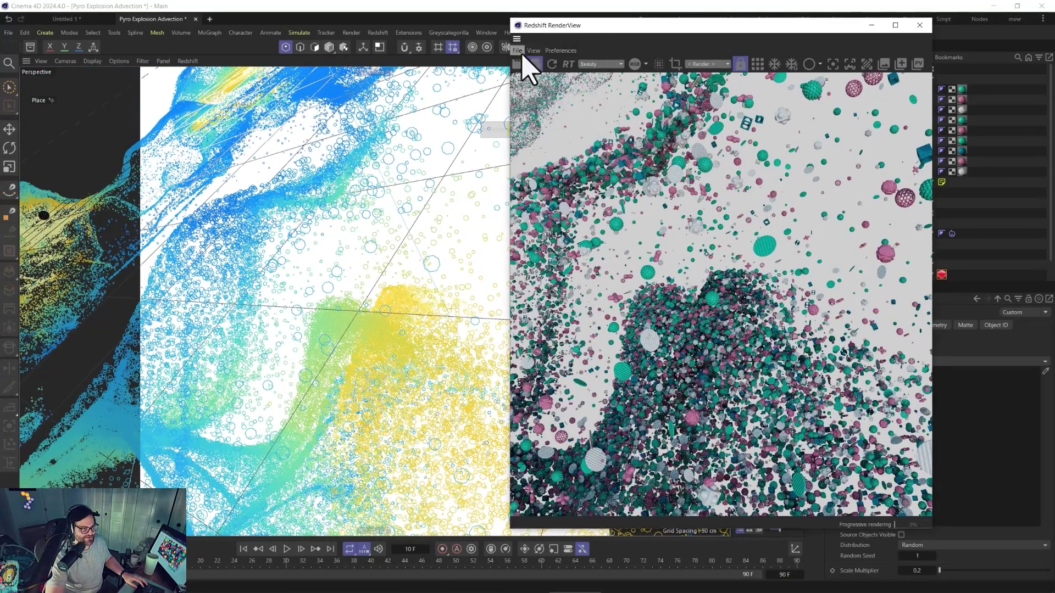
click(522, 54)
click(548, 52)
click(538, 50)
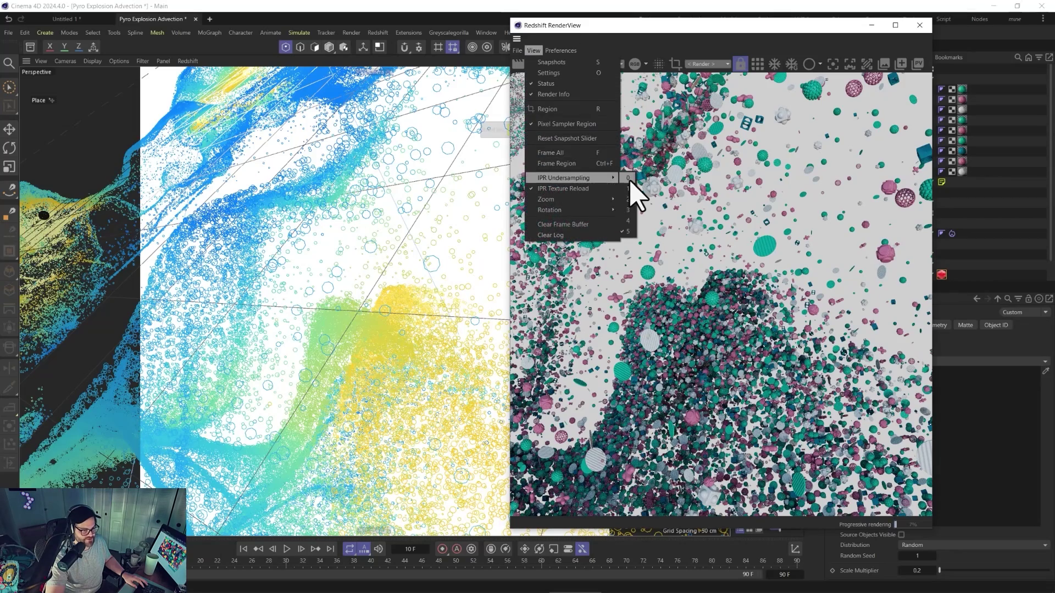
click(628, 178)
Dock the Redshift RenderView beside the viewport and enlarge the rendered image.
drag(644, 43, 450, 35)
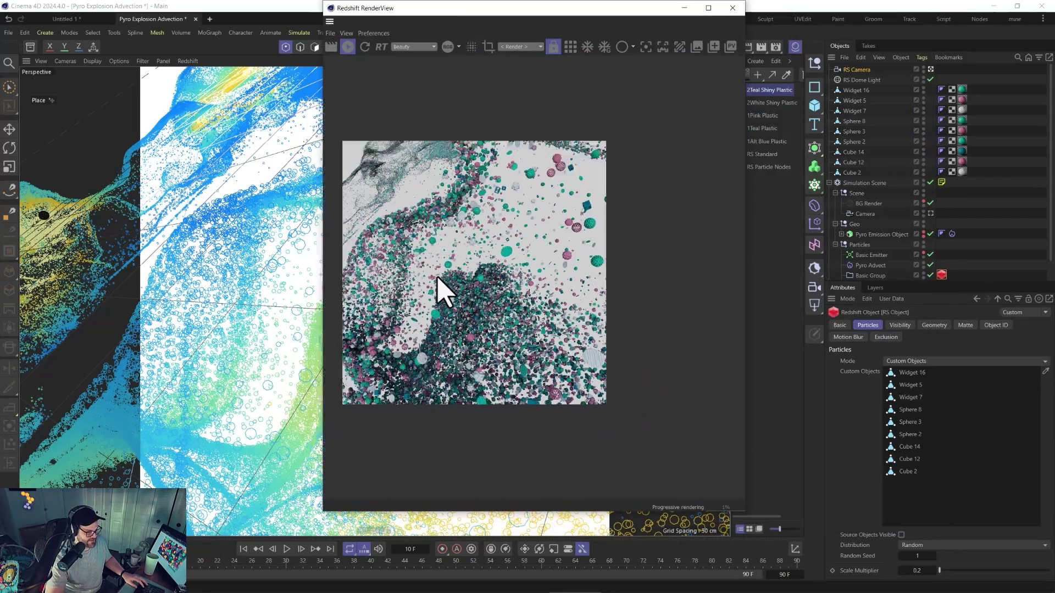
scroll(437, 277, up, 2)
drag(330, 22, 38, 192)
scroll(179, 298, up, 1)
drag(179, 298, 228, 300)
Examine the rendered custom-shape particles of the explosion from several camera angles.
alt+drag(468, 347, 478, 332)
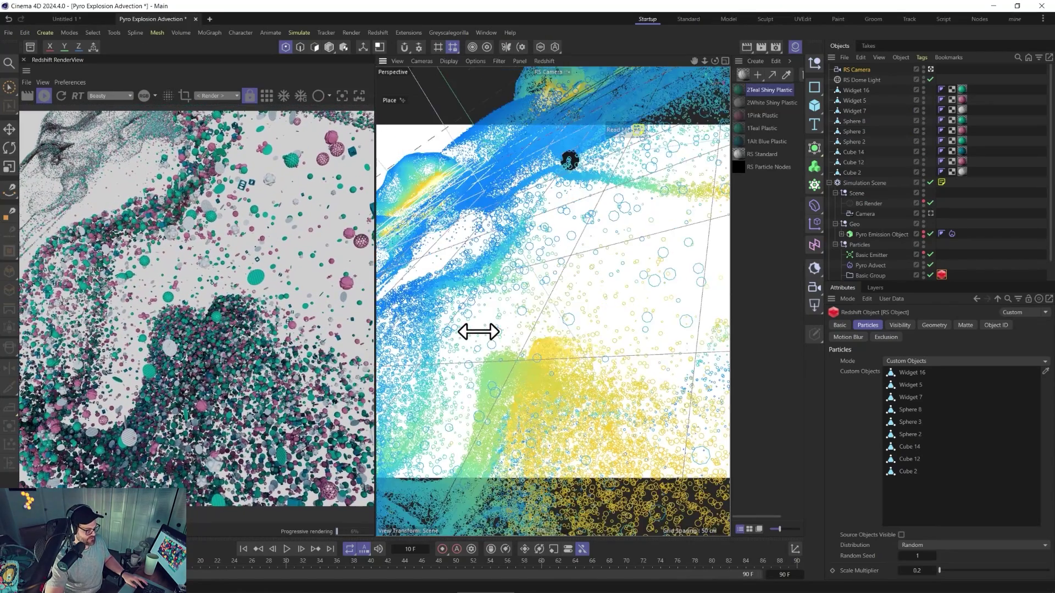
alt+right_drag(479, 332, 543, 256)
alt+drag(543, 255, 471, 275)
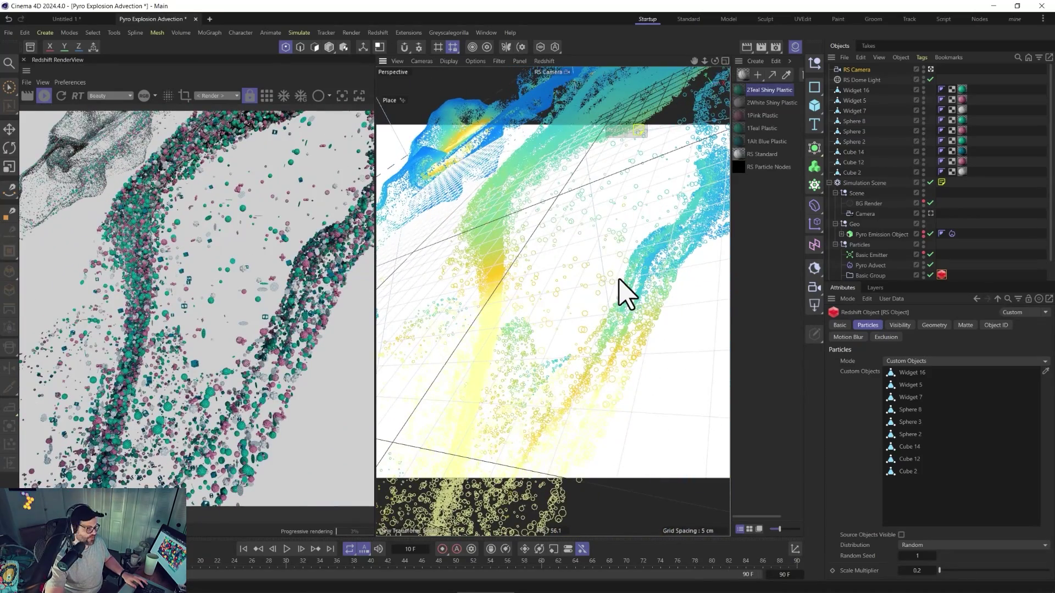
alt+drag(538, 191, 494, 353)
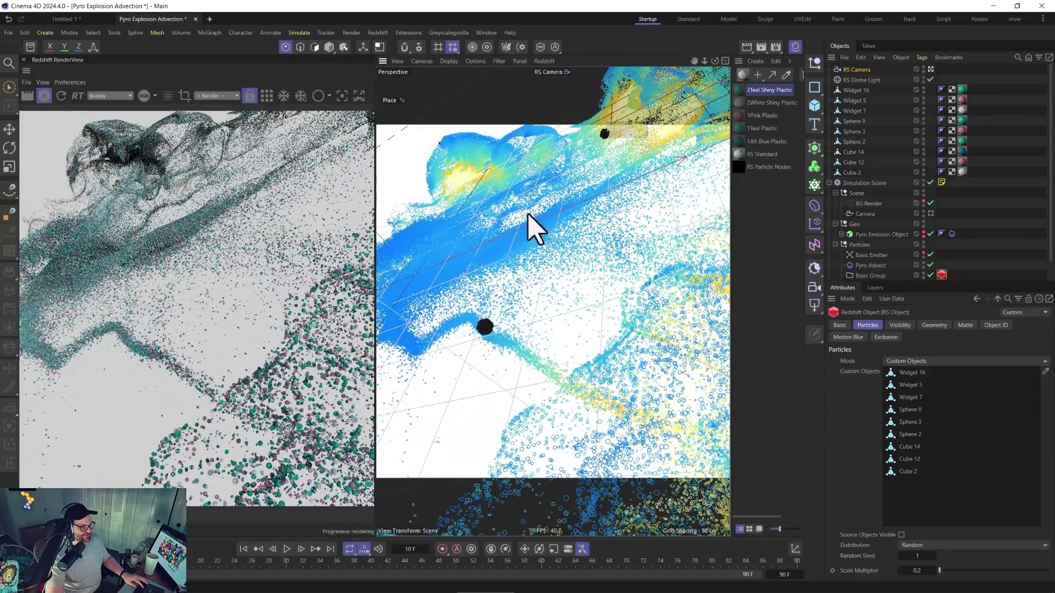
alt+drag(476, 254, 567, 258)
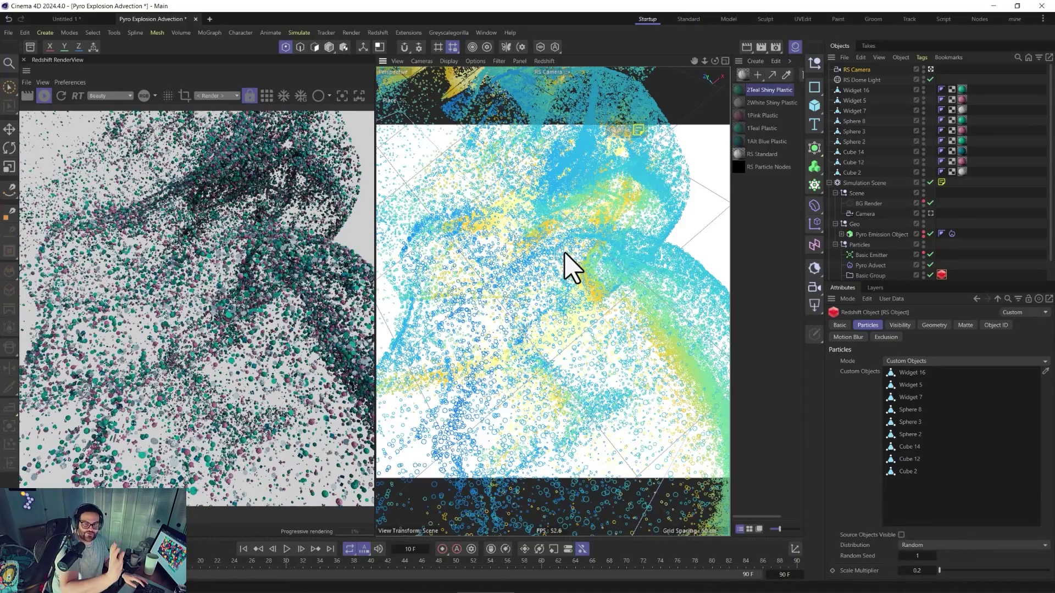
Stop the live render and set the Basic Emitter's particle velocity direction to Random.
alt+drag(603, 313, 576, 281)
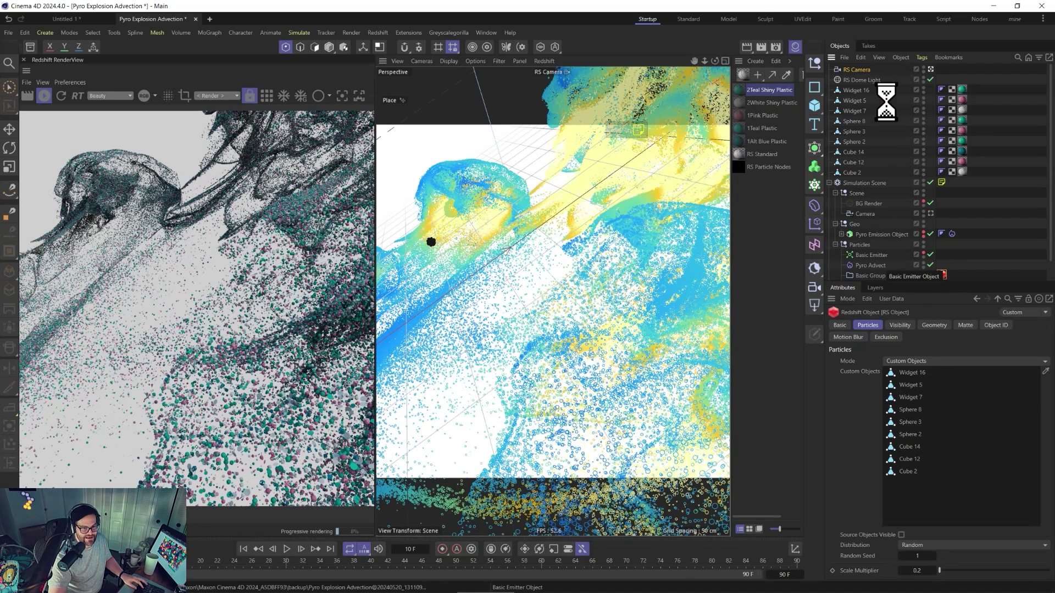
click(873, 255)
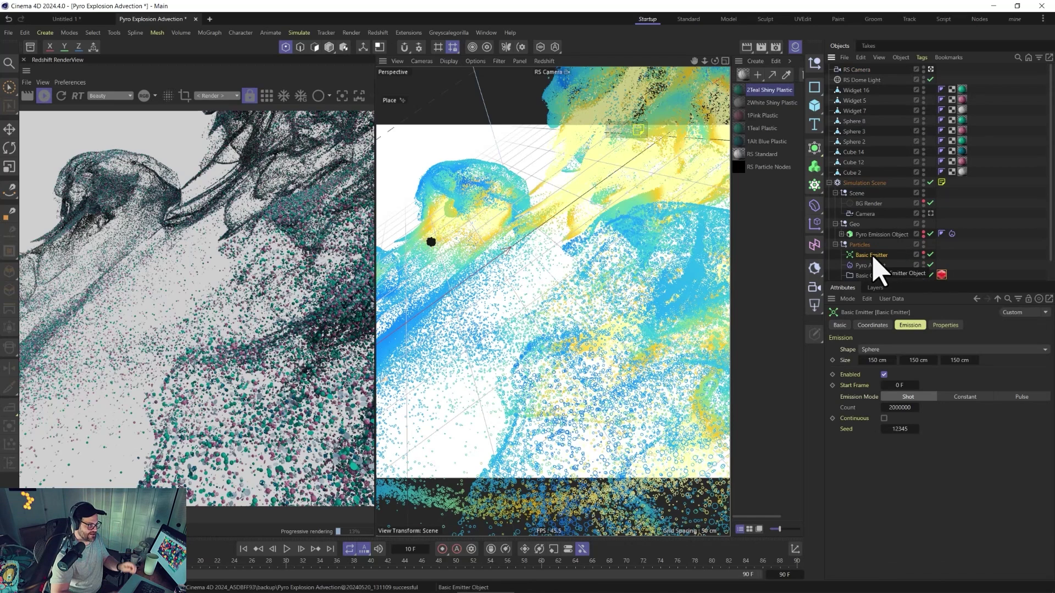
click(44, 96)
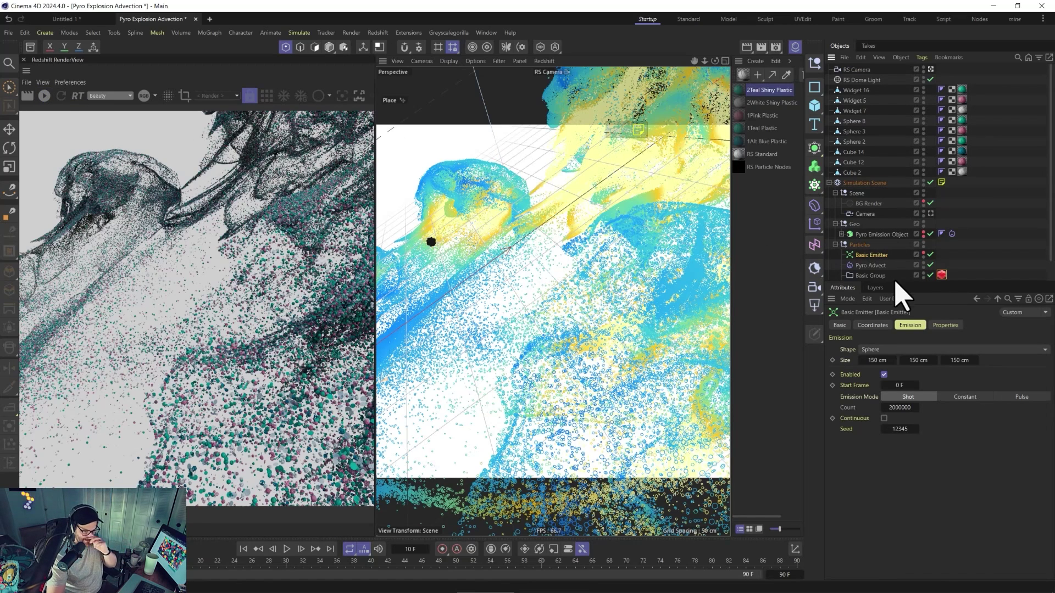
click(939, 326)
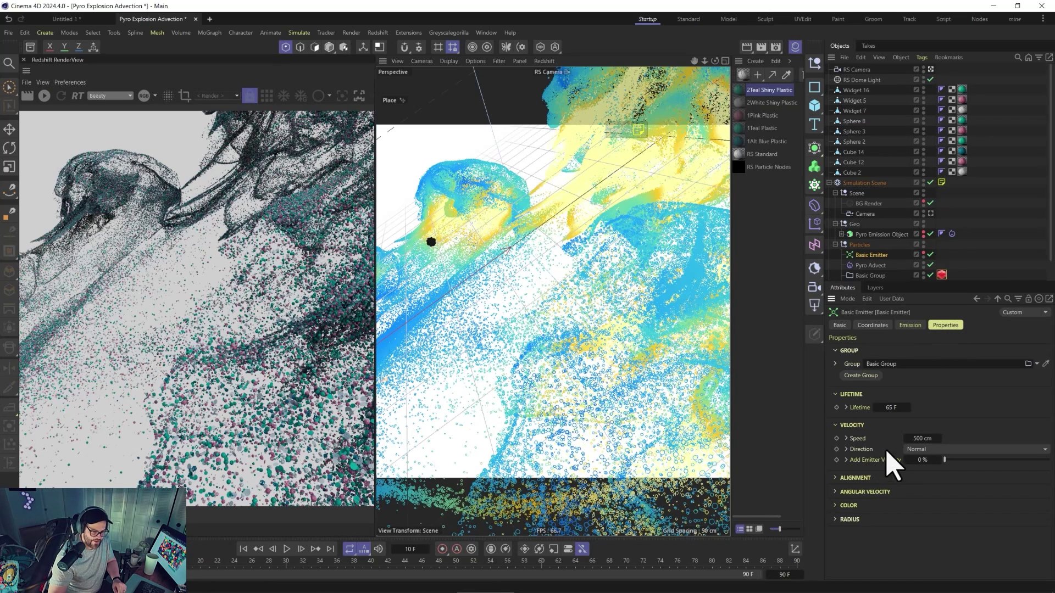
click(918, 451)
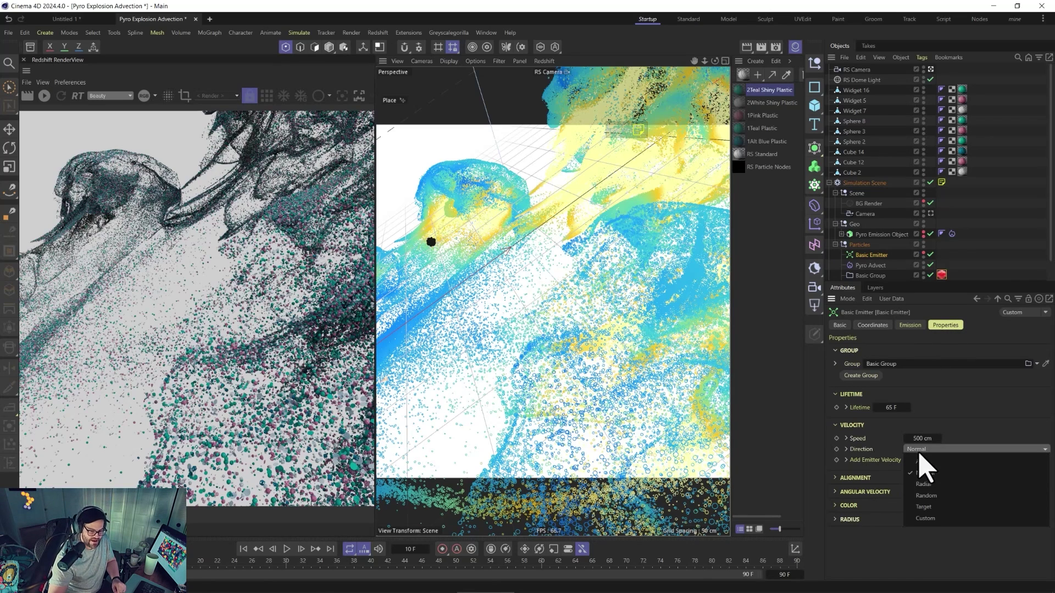
click(930, 502)
Set the Basic Emitter's alignment forward vector and its angular velocity spin vector to Random.
click(836, 478)
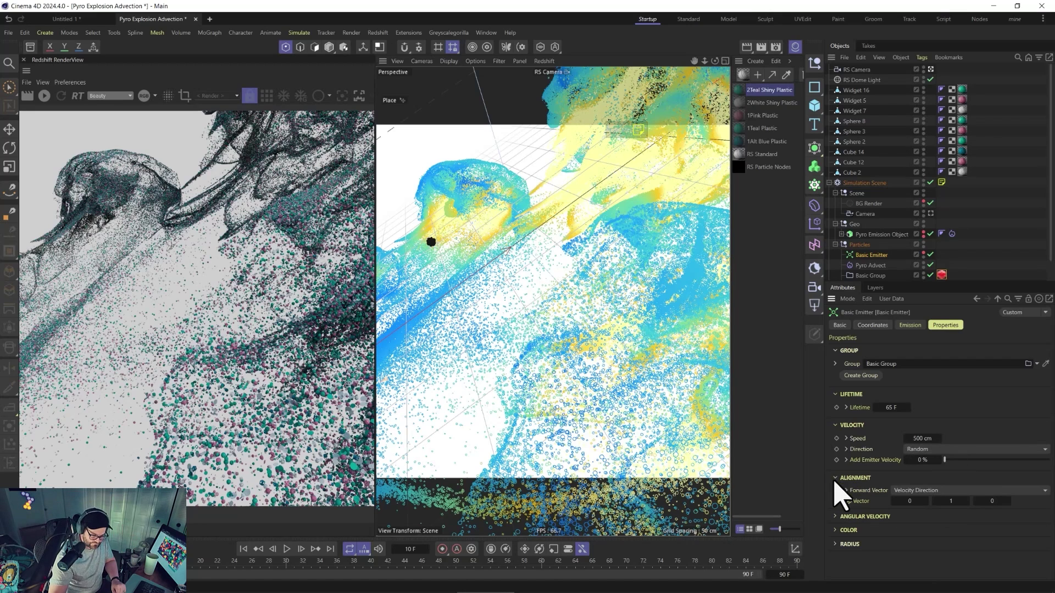
click(929, 490)
click(936, 554)
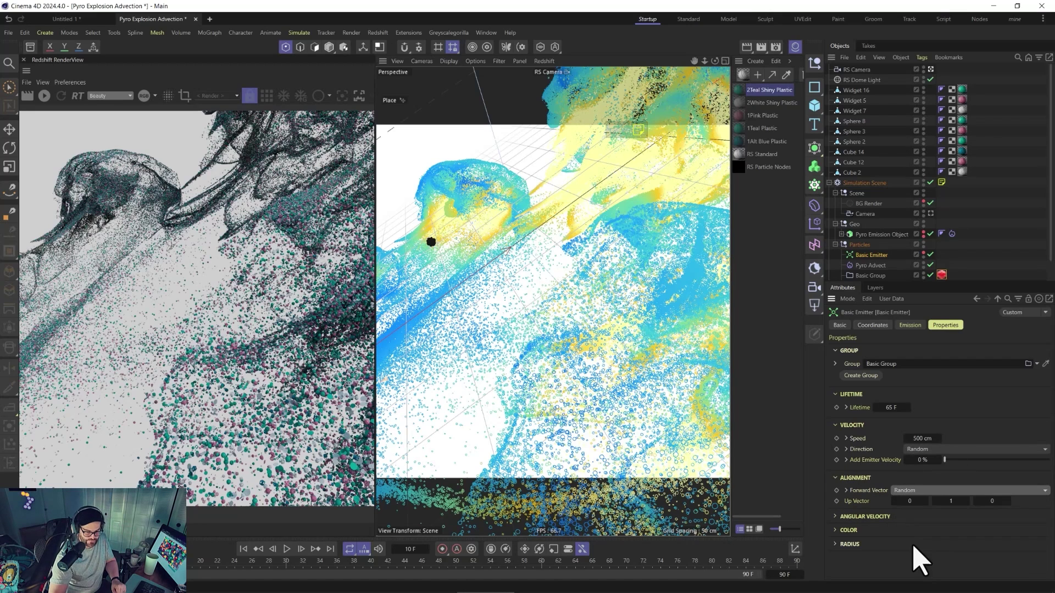
click(836, 519)
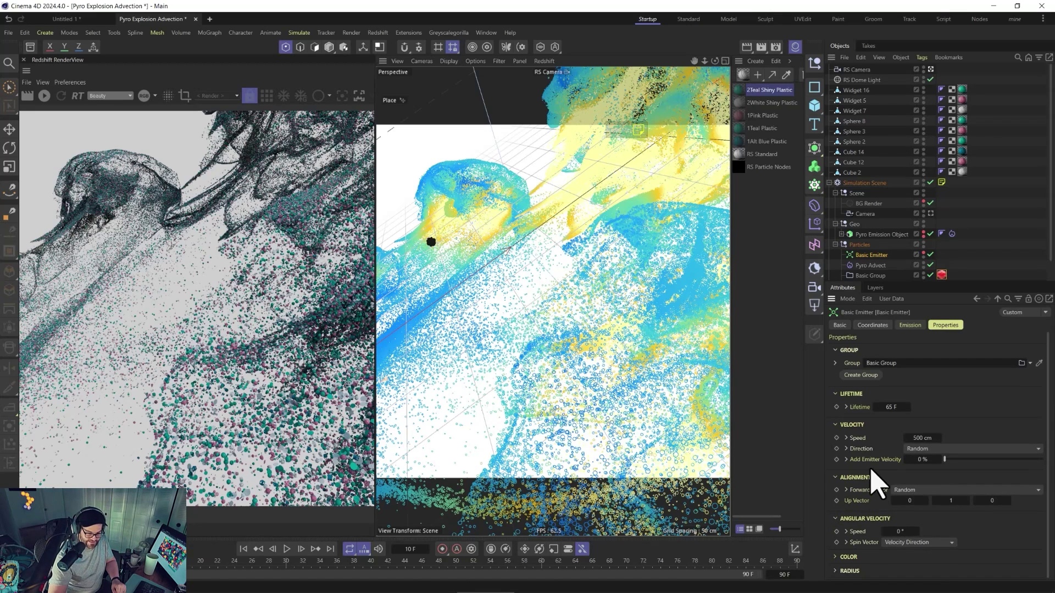
click(912, 542)
click(909, 513)
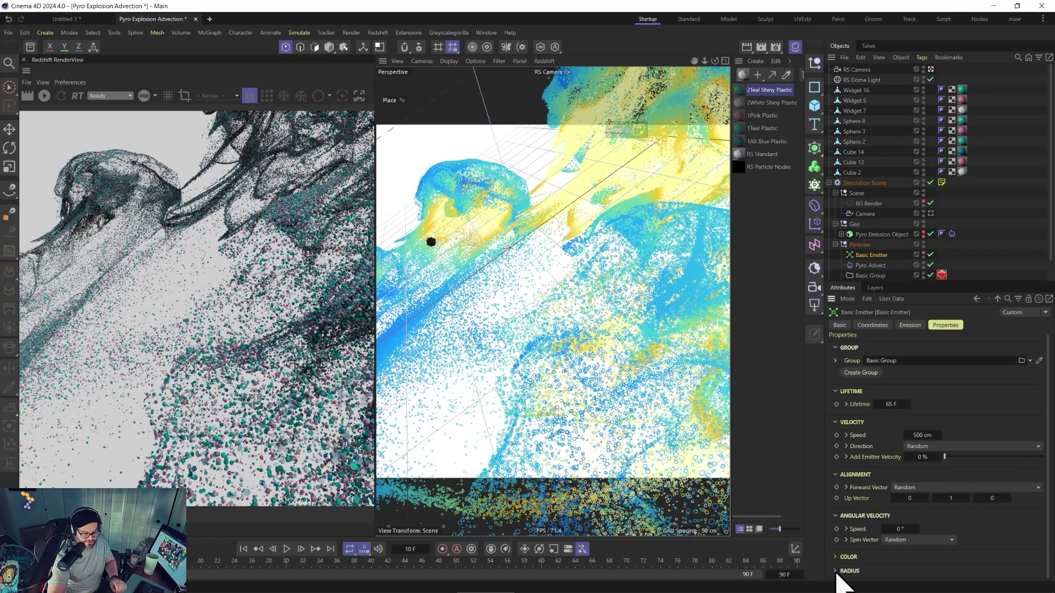
Set the Basic Emitter's particle radius to 1 cm with a variance of 0.8 cm.
scroll(858, 530, down, 1)
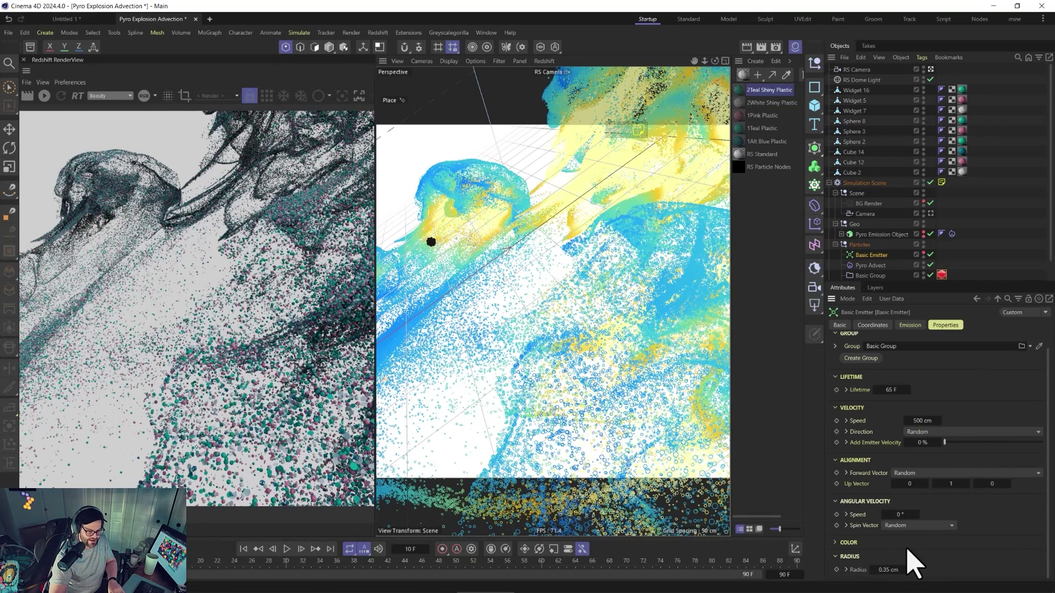
click(846, 569)
scroll(859, 494, down, 1)
scroll(860, 484, up, 1)
scroll(868, 555, down, 1)
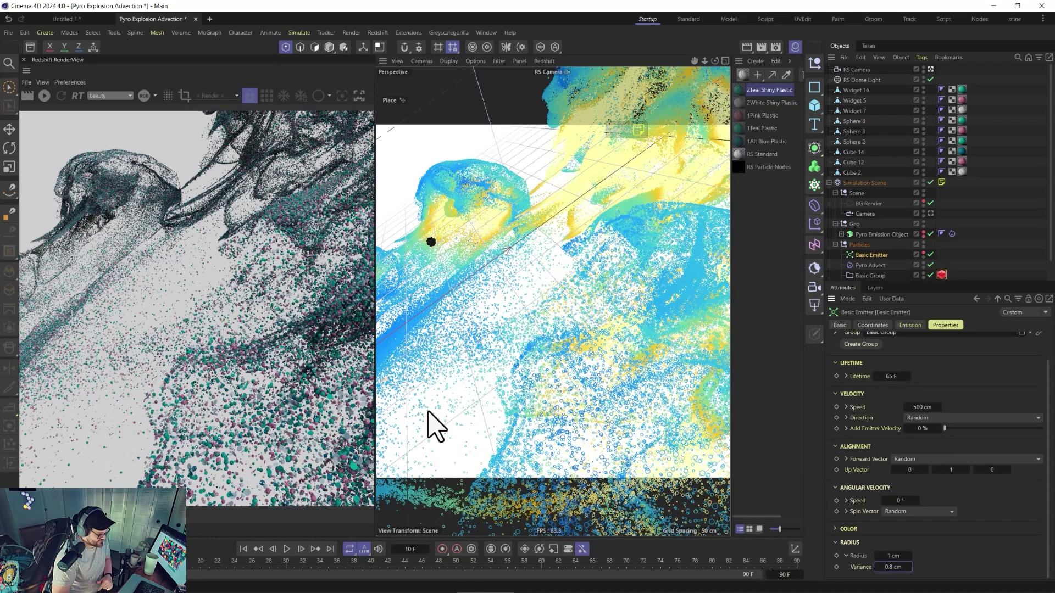
Replay the simulation from the start to frame 17 and restart the live render on a close view of the particles.
click(244, 550)
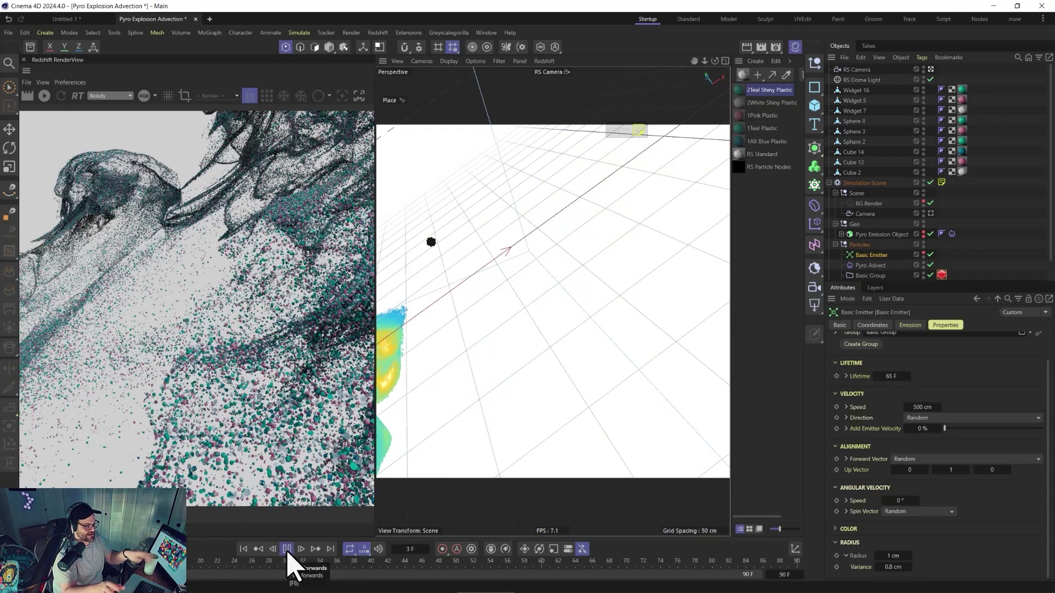
click(287, 551)
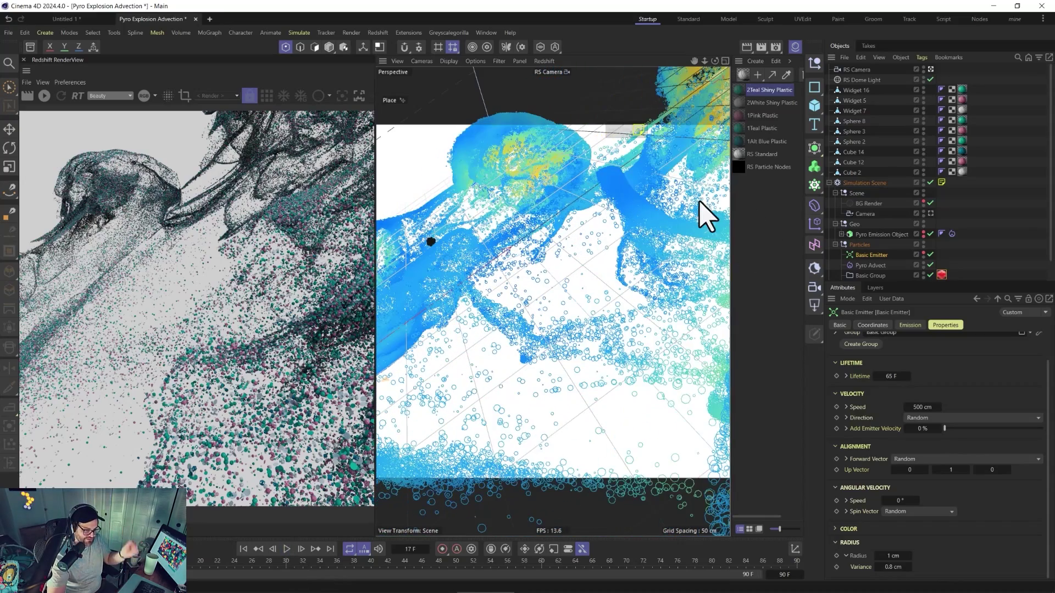
alt+drag(664, 257, 612, 262)
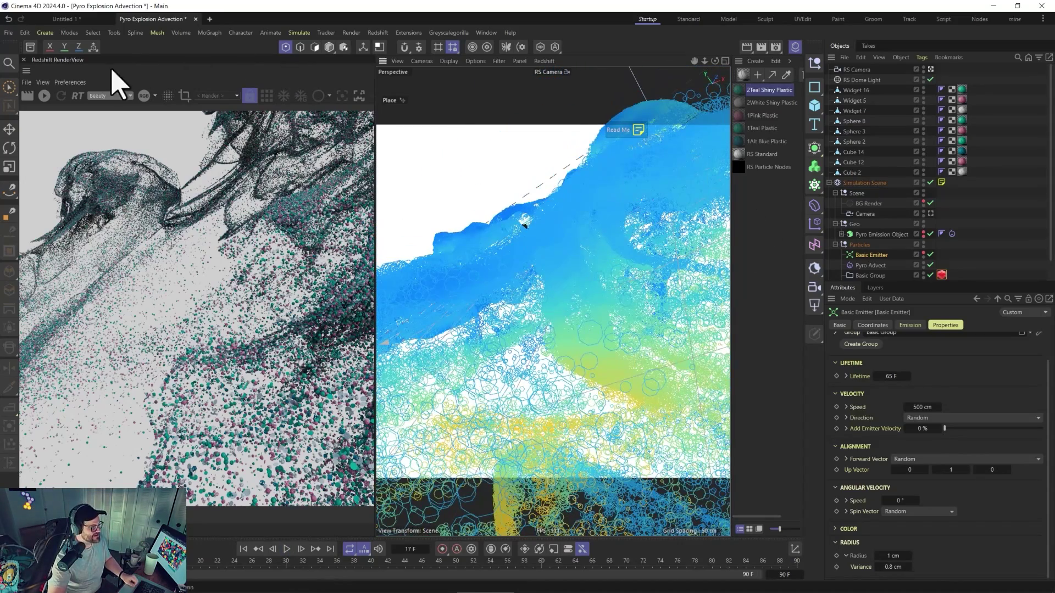
click(47, 96)
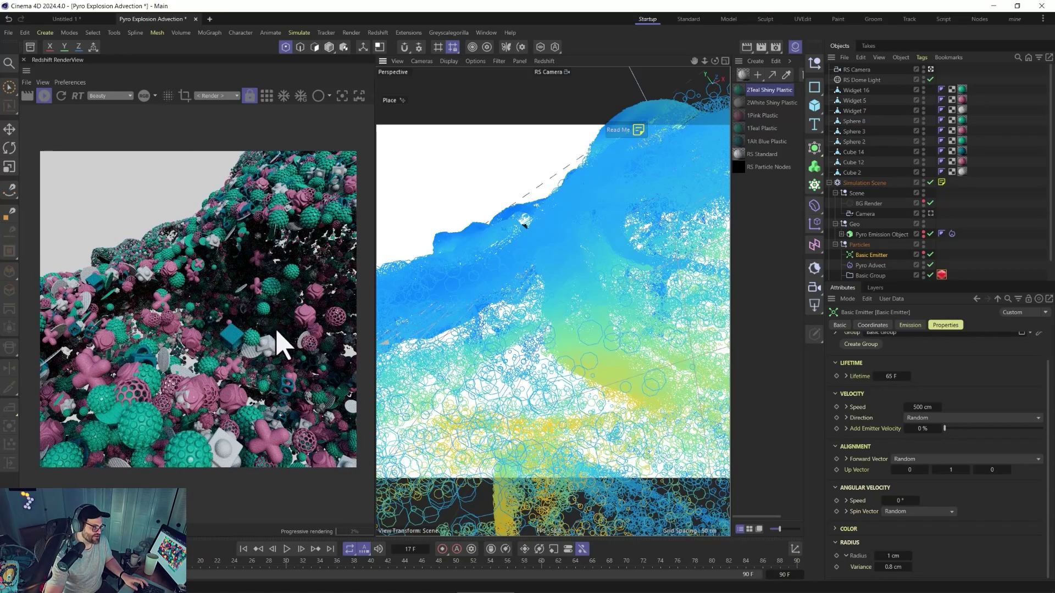
alt+drag(500, 318, 516, 321)
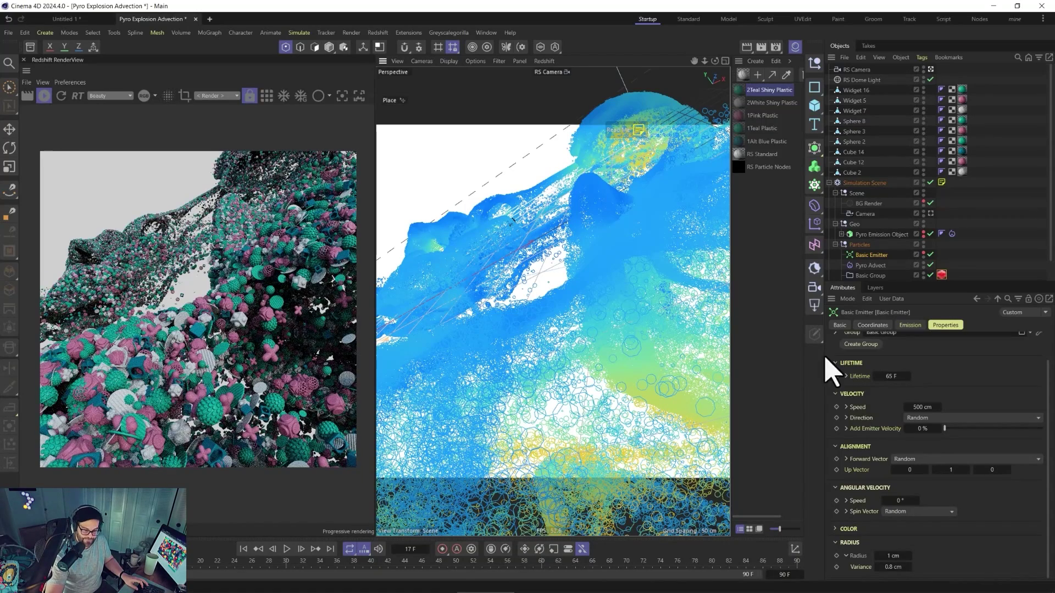
Enable bokeh on the RS Camera and set its aperture to 1.
click(859, 70)
click(936, 325)
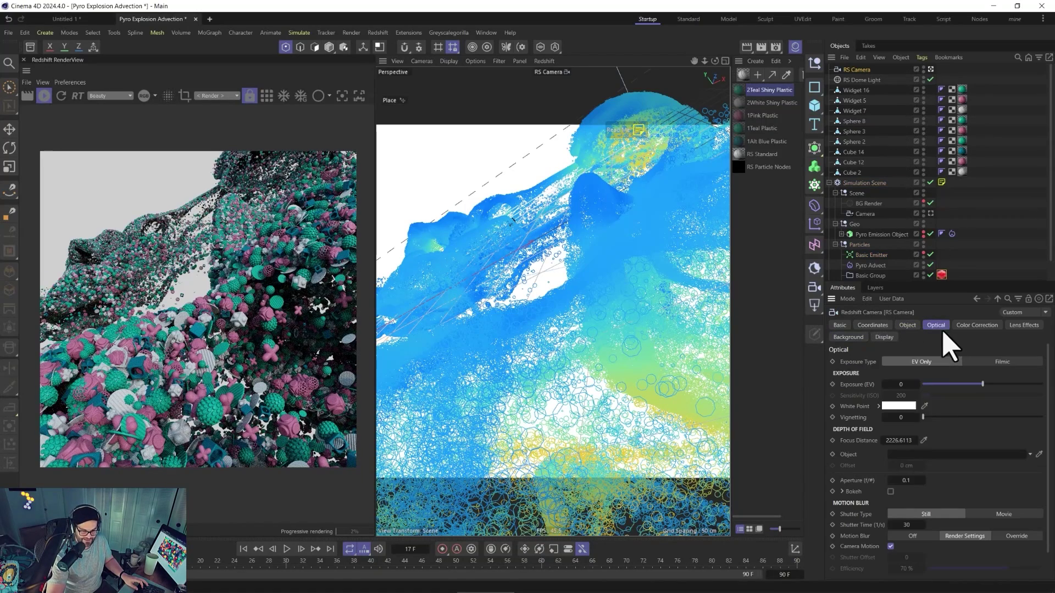
click(891, 492)
click(906, 481)
text(1)
key(Return)
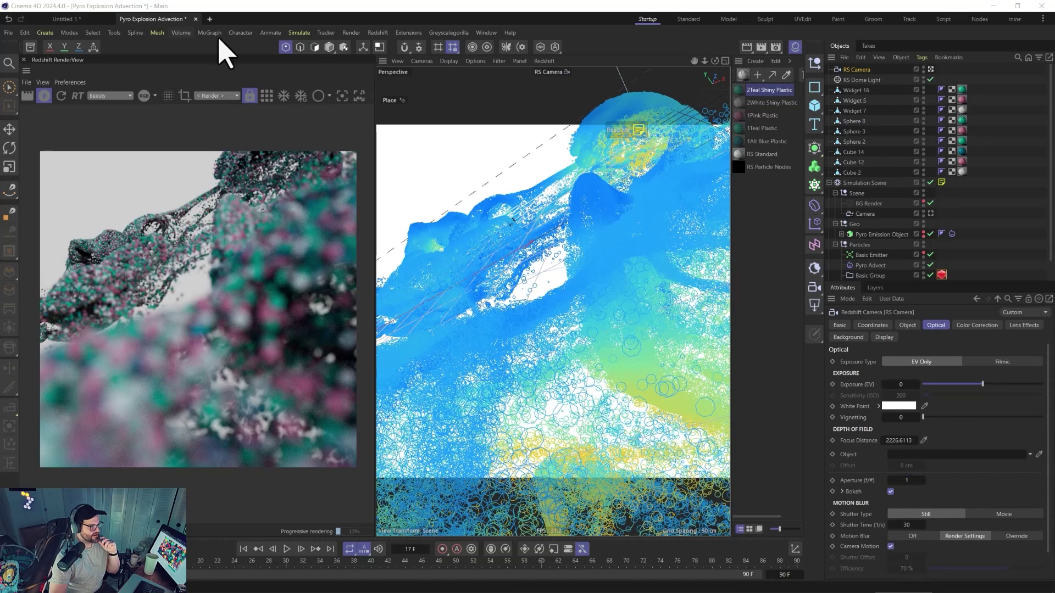
Pick the camera's focus distance on the particle ridge in the render, about 88 cm away, and reframe the whole explosion.
click(342, 95)
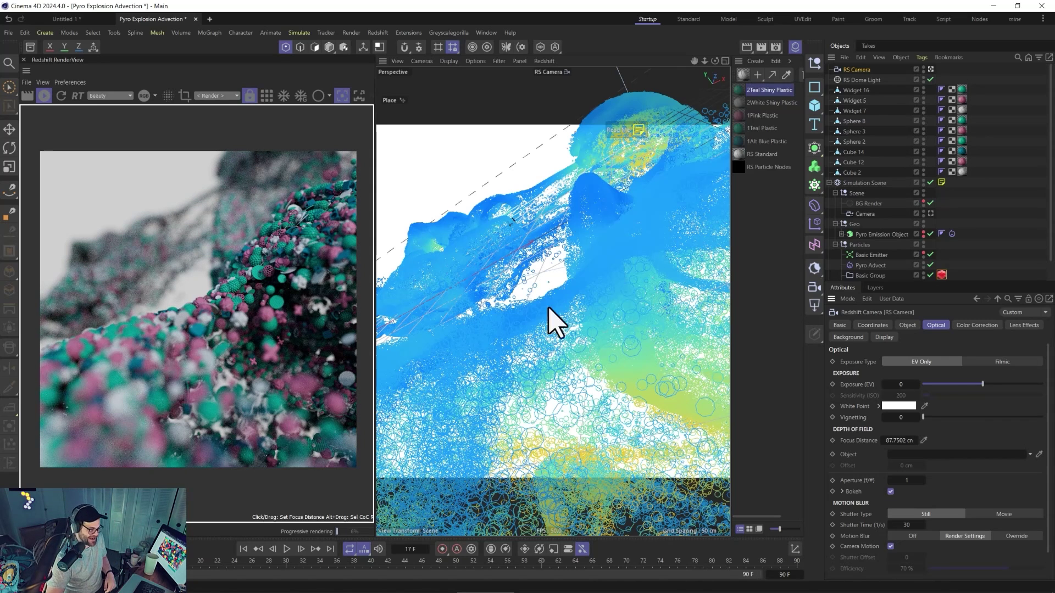
alt+drag(588, 376, 631, 329)
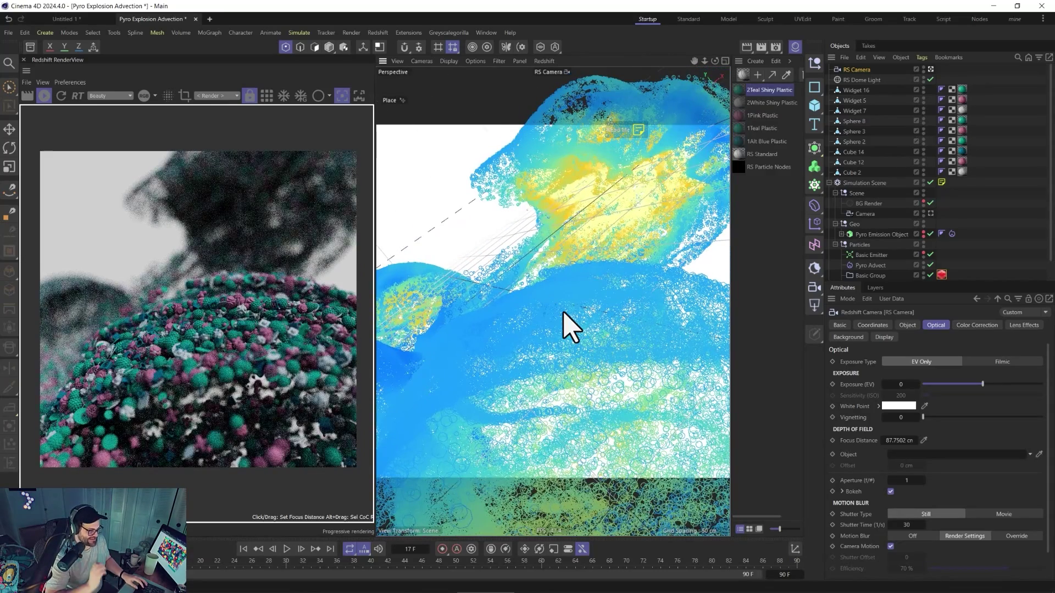
alt+right_drag(487, 305, 499, 372)
alt+drag(499, 372, 443, 401)
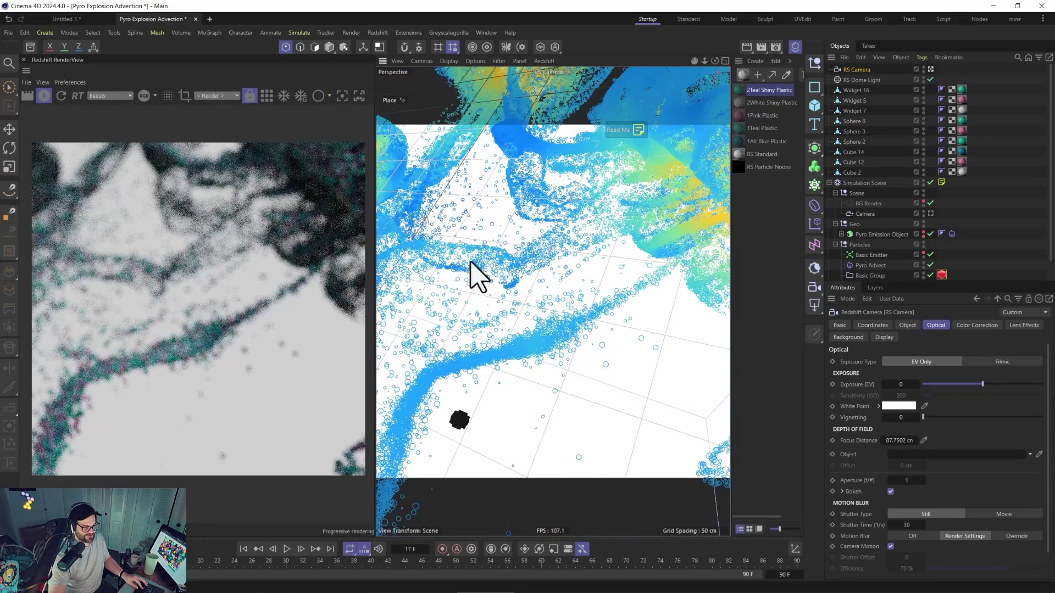
alt+drag(478, 275, 486, 307)
alt+middle_drag(480, 291, 574, 289)
alt+right_drag(575, 290, 522, 358)
alt+drag(522, 357, 577, 337)
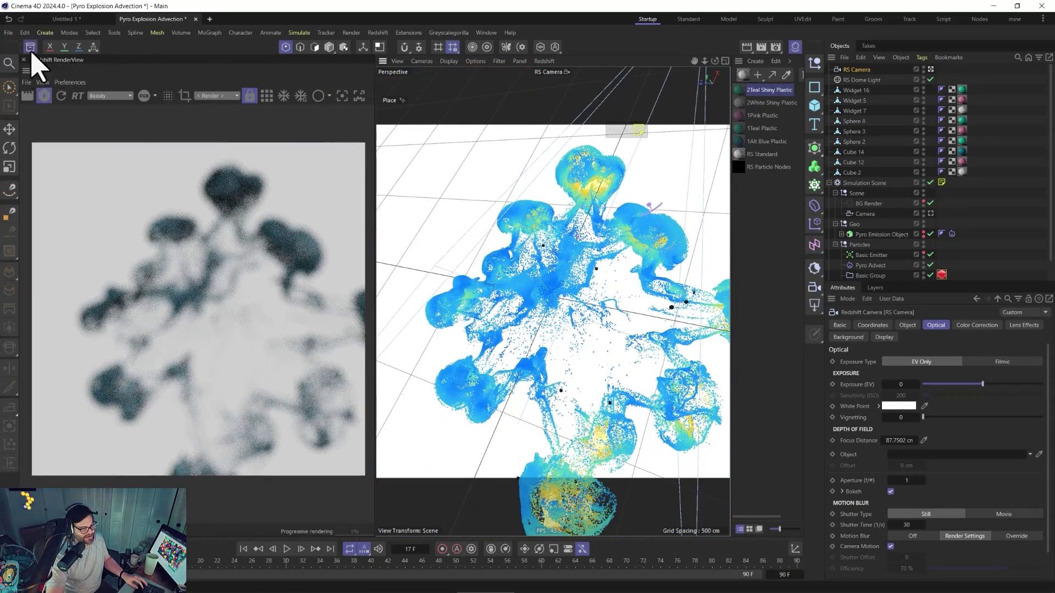
Open the Orbs scene from the New Capsules scenes in the Asset Browser.
click(30, 48)
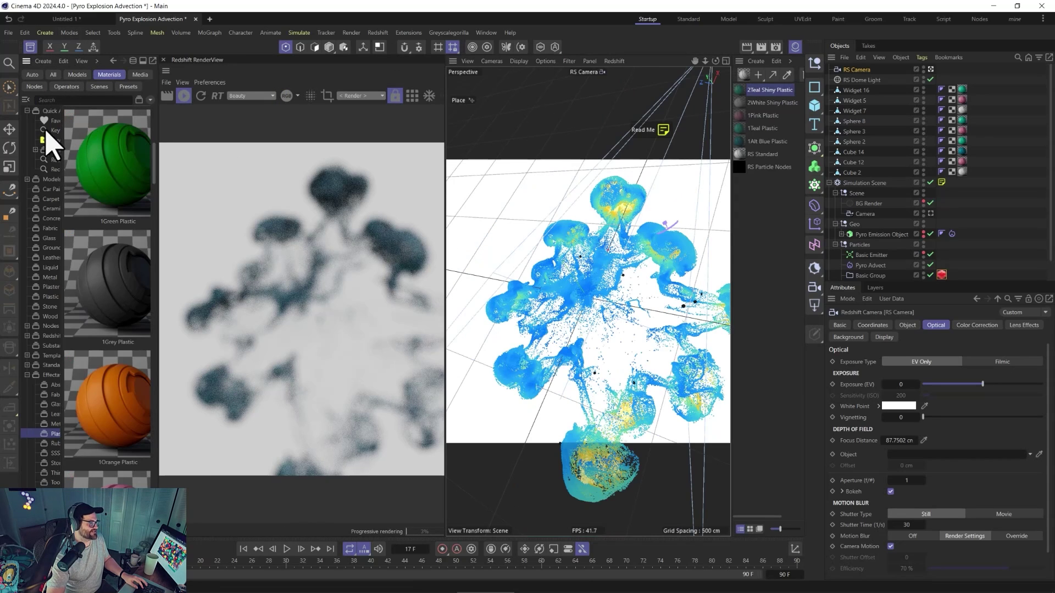
click(77, 75)
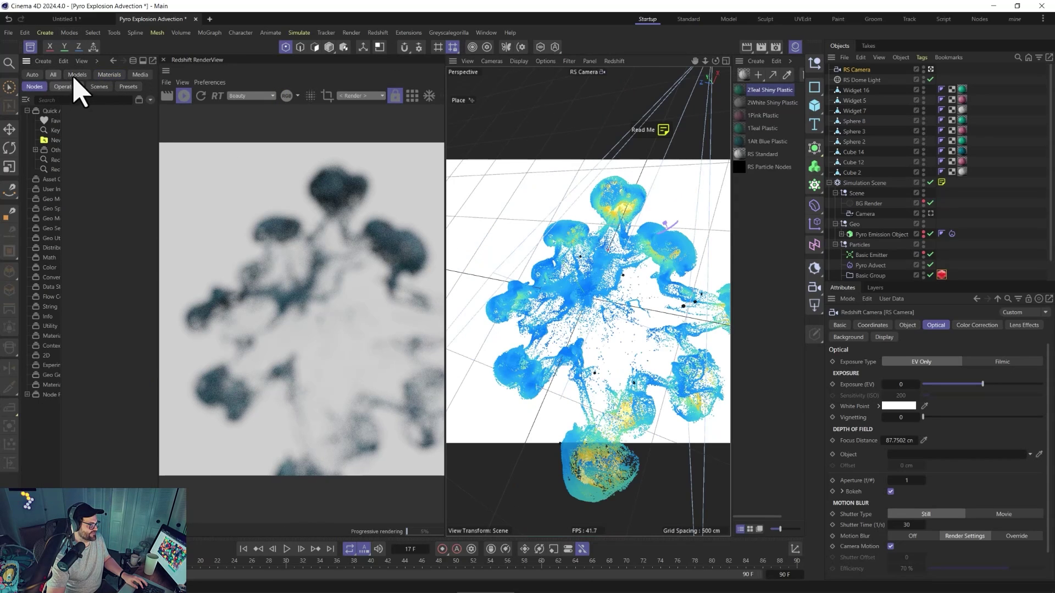
click(102, 85)
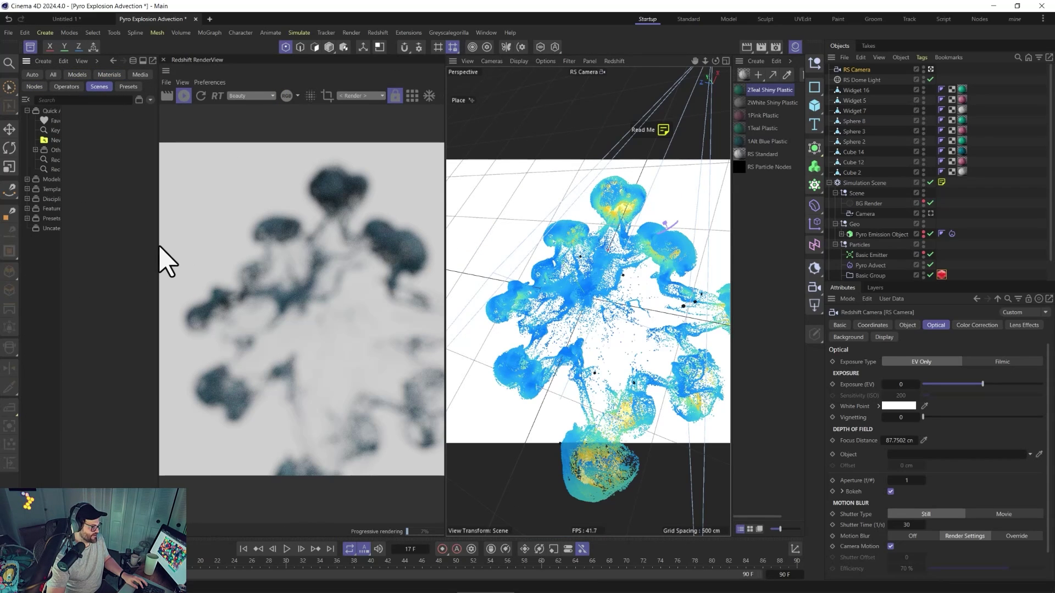
drag(159, 248, 265, 237)
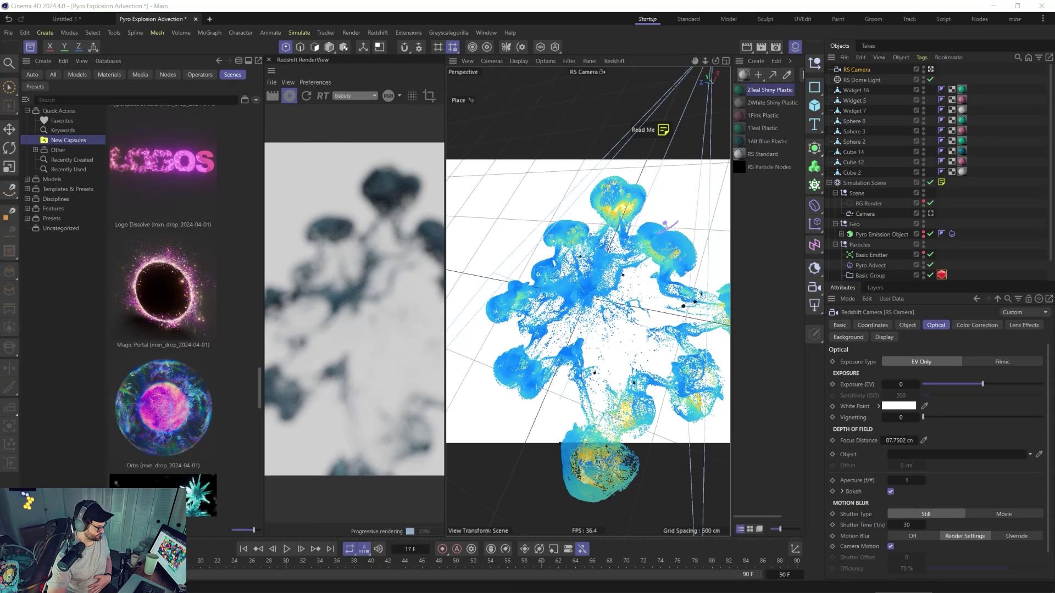
drag(193, 348, 84, 40)
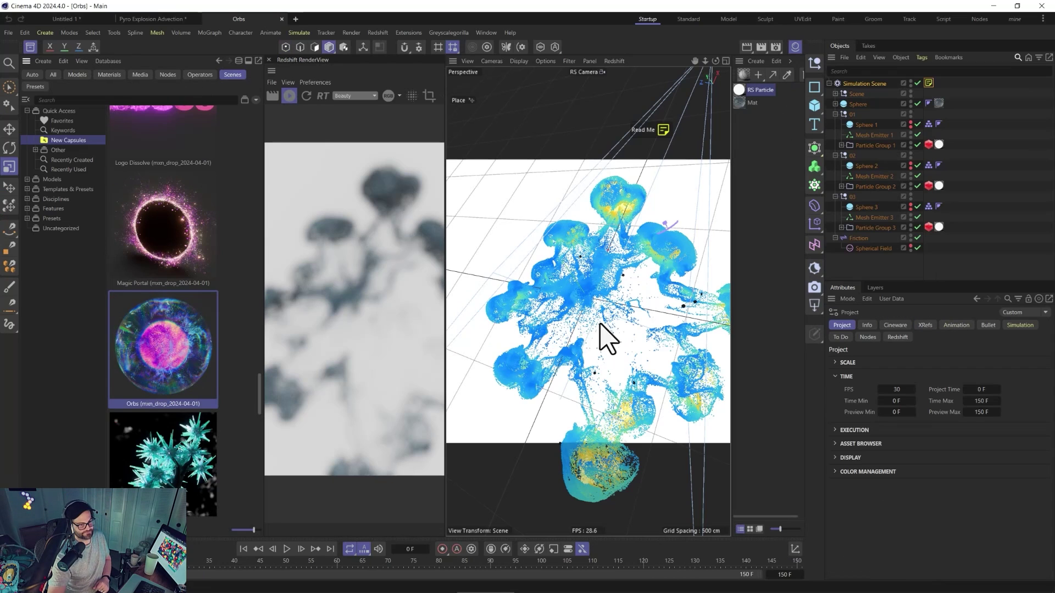
Copy the RS Dome Light and the nine custom shapes from the Pyro Explosion Advection project into the Orbs scene.
click(159, 19)
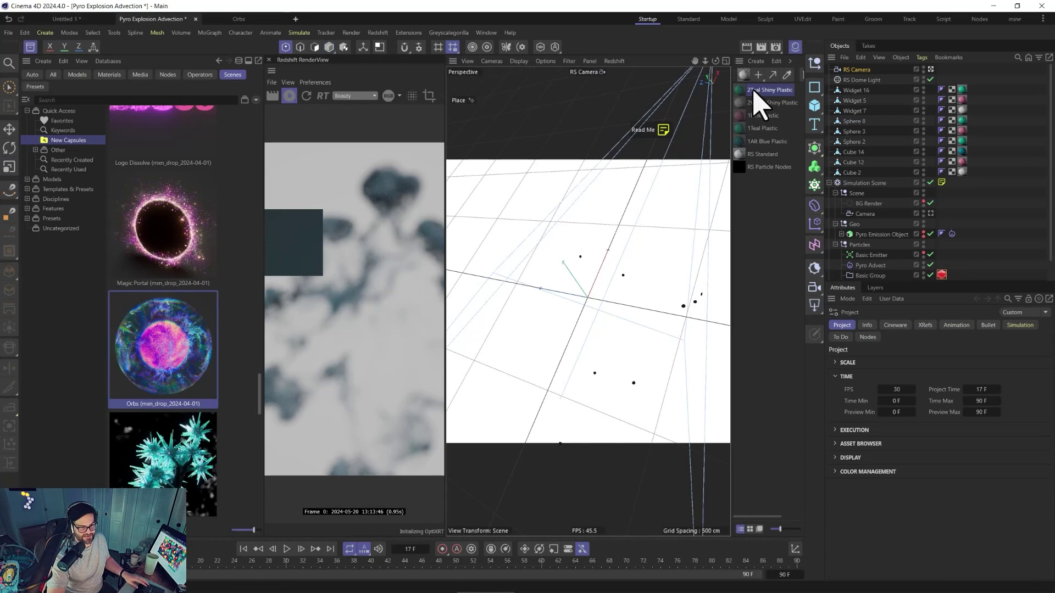
click(848, 90)
shift+click(852, 172)
click(851, 80)
shift+click(854, 173)
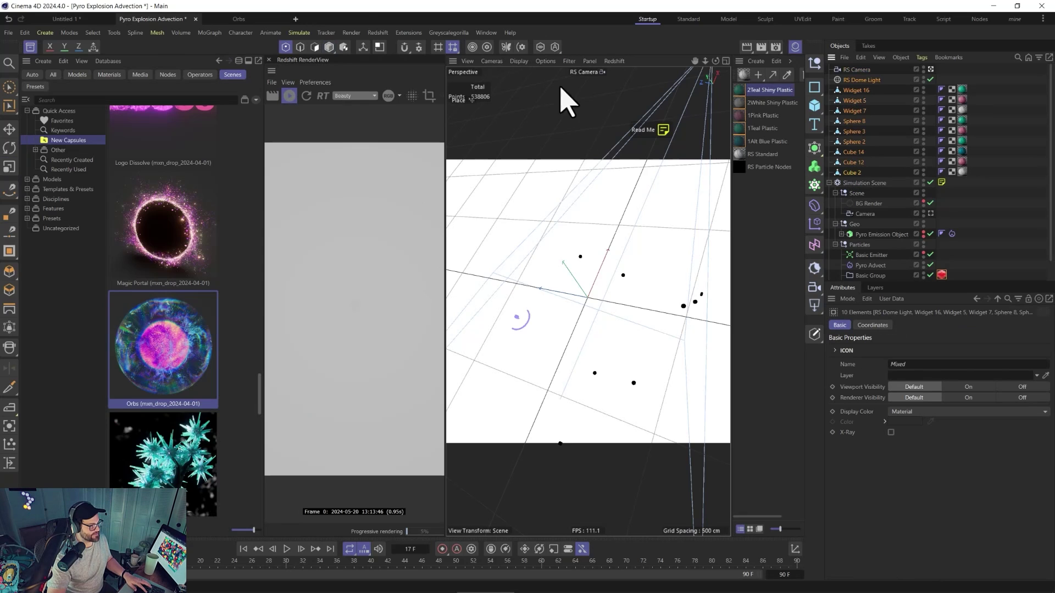
click(241, 19)
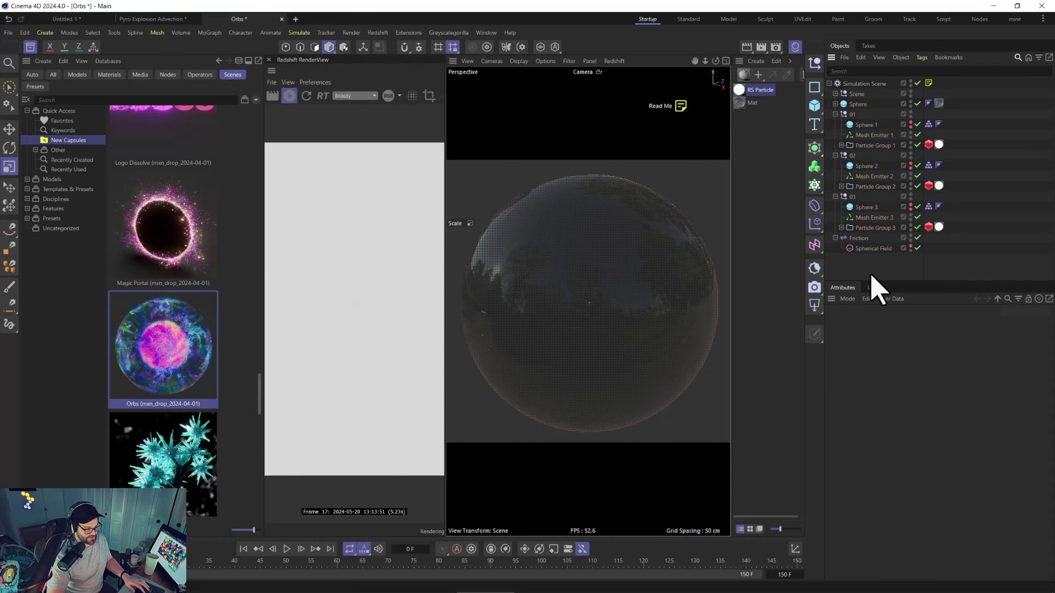
key(ctrl+v)
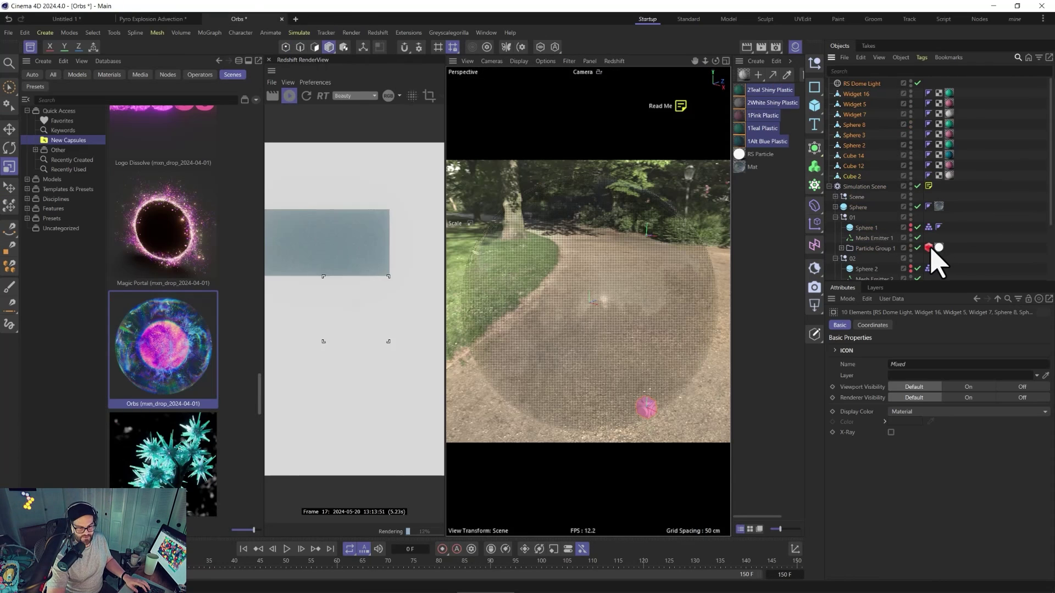
Remove the RS Particle material tags from Particle Groups 1, 2 and 3 and select their three Redshift Object tags together.
click(929, 247)
click(939, 248)
key(Delete)
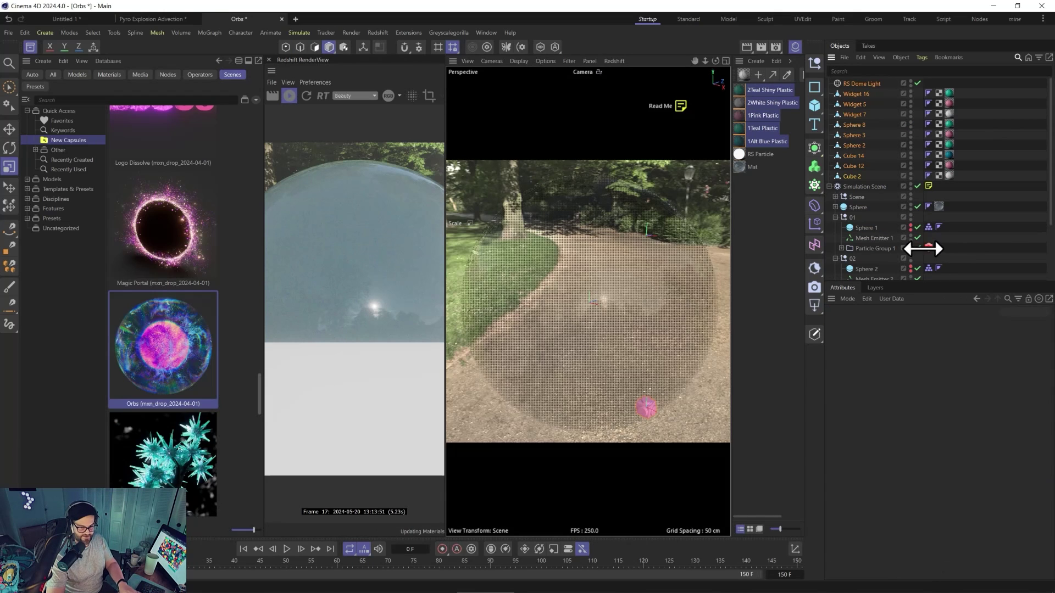
click(928, 248)
scroll(865, 248, down, 2)
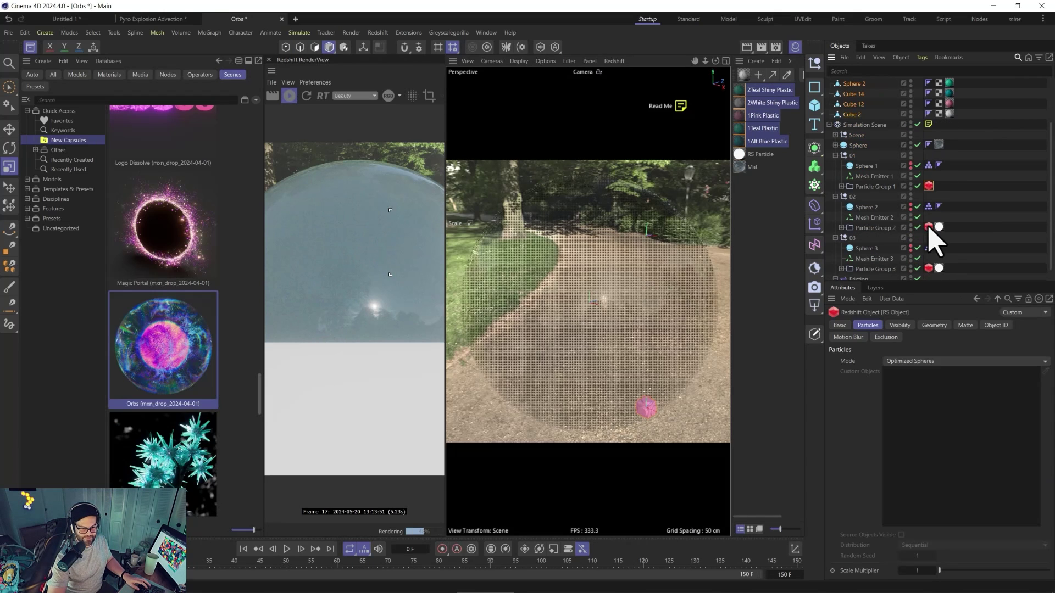
shift+click(928, 227)
shift+click(929, 267)
click(939, 226)
key(Delete)
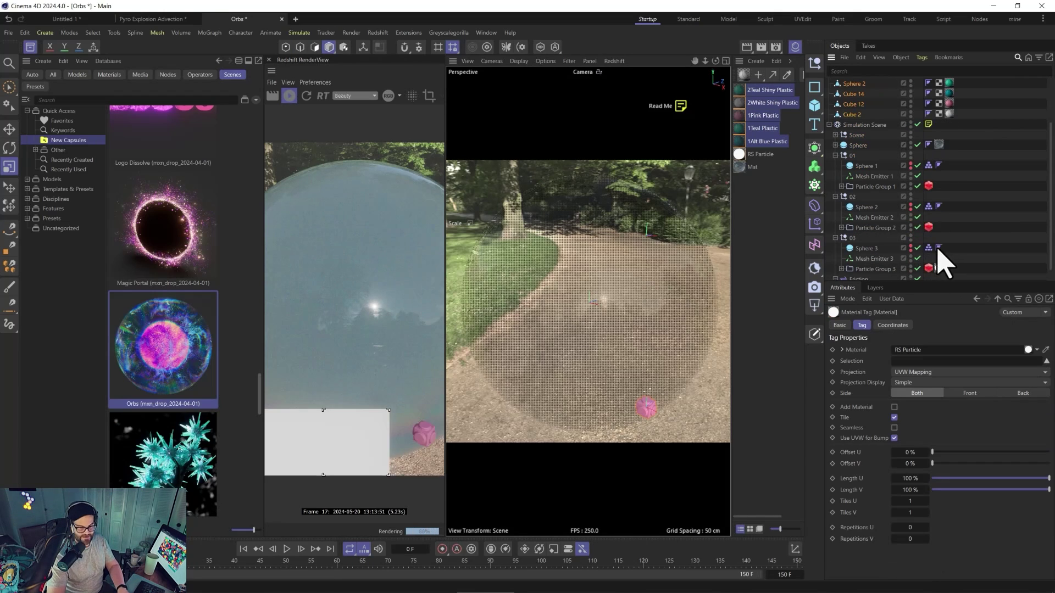
drag(940, 268, 932, 190)
shift+click(928, 226)
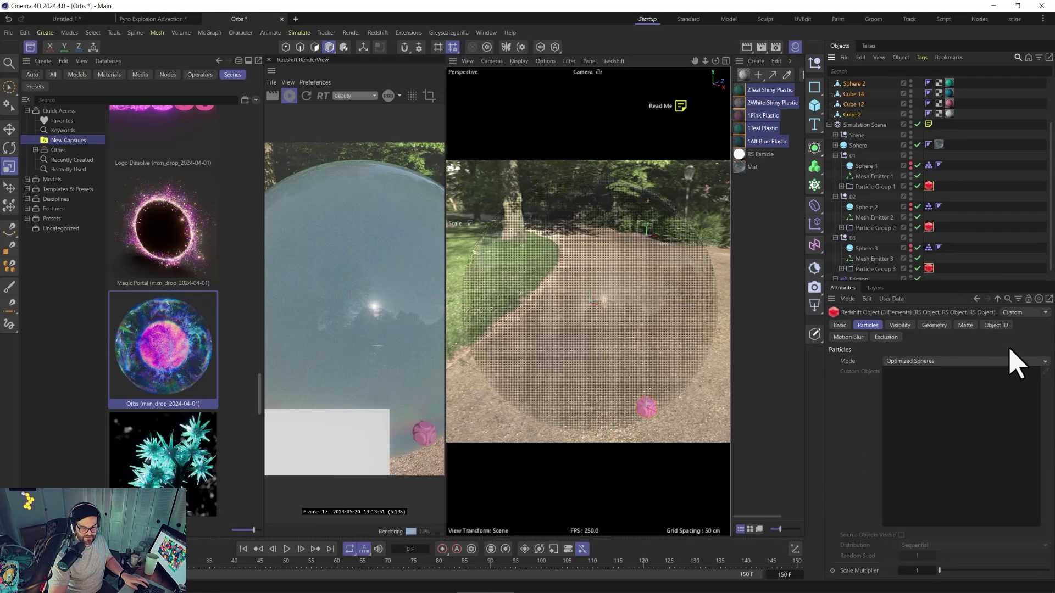
Set the three Redshift Object tags to Custom Objects mode and add the nine Widget, Sphere and Cube shapes as their custom objects.
click(926, 363)
click(918, 423)
scroll(890, 164, up, 2)
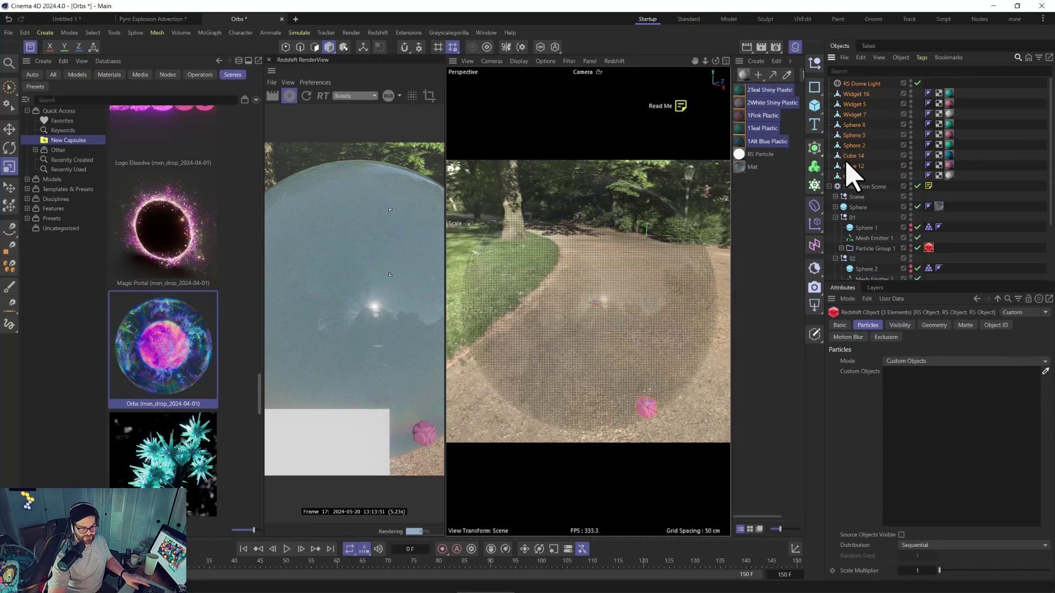
drag(850, 176, 934, 423)
key(Delete)
Set the tags' Distribution to Random and Scale Multiplier to 0.2, and check the settings on Particle Groups 2 and 3.
click(940, 545)
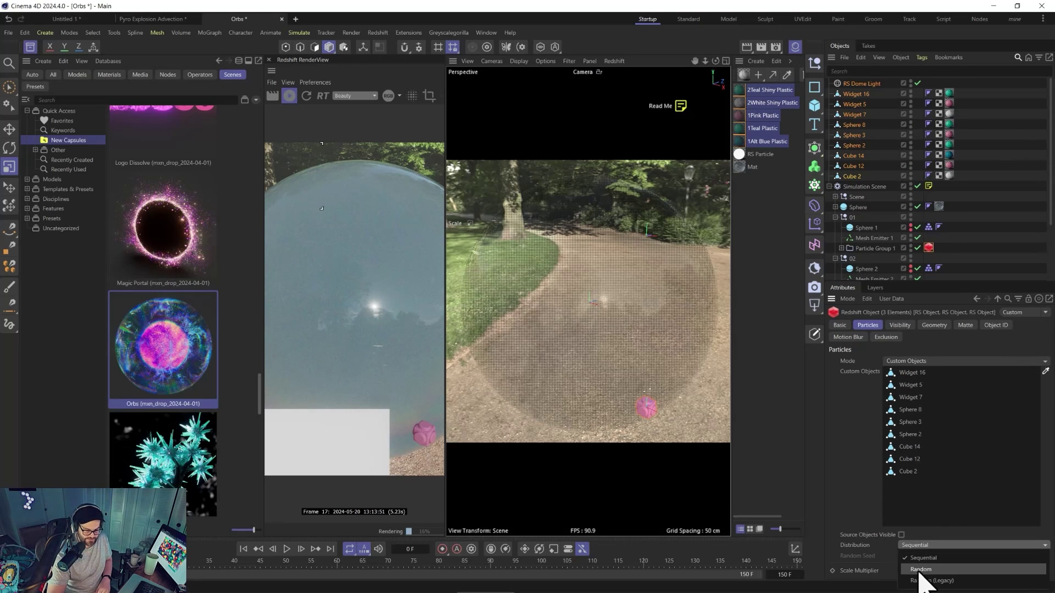
click(922, 569)
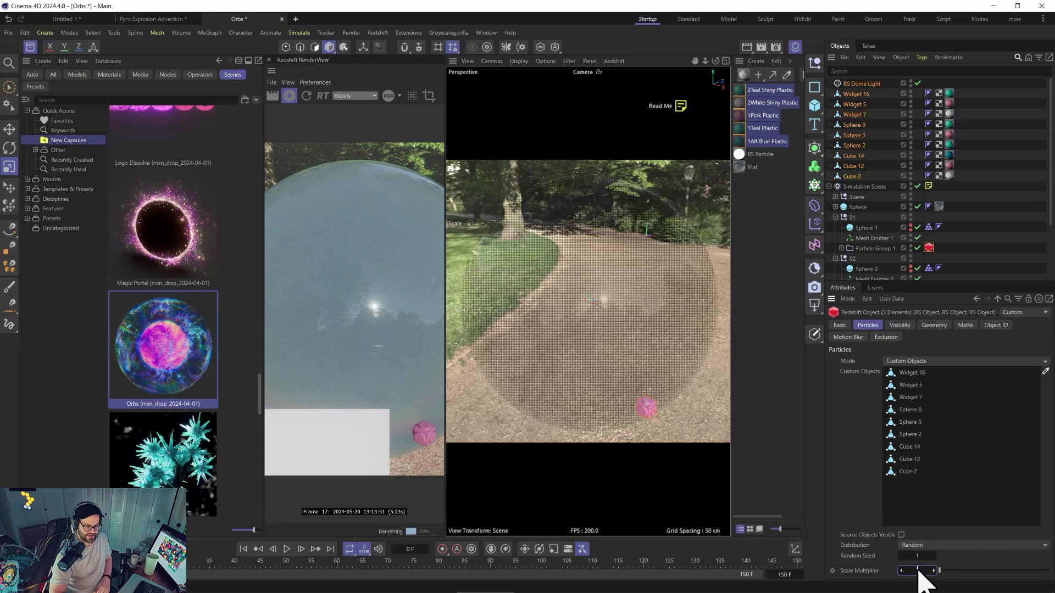
click(917, 570)
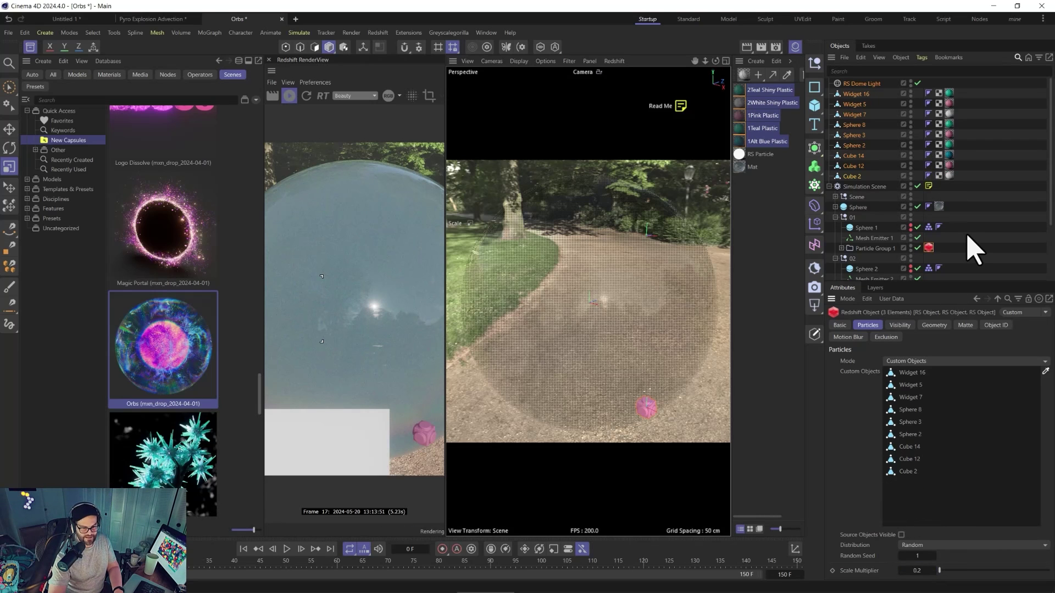
scroll(983, 244, down, 3)
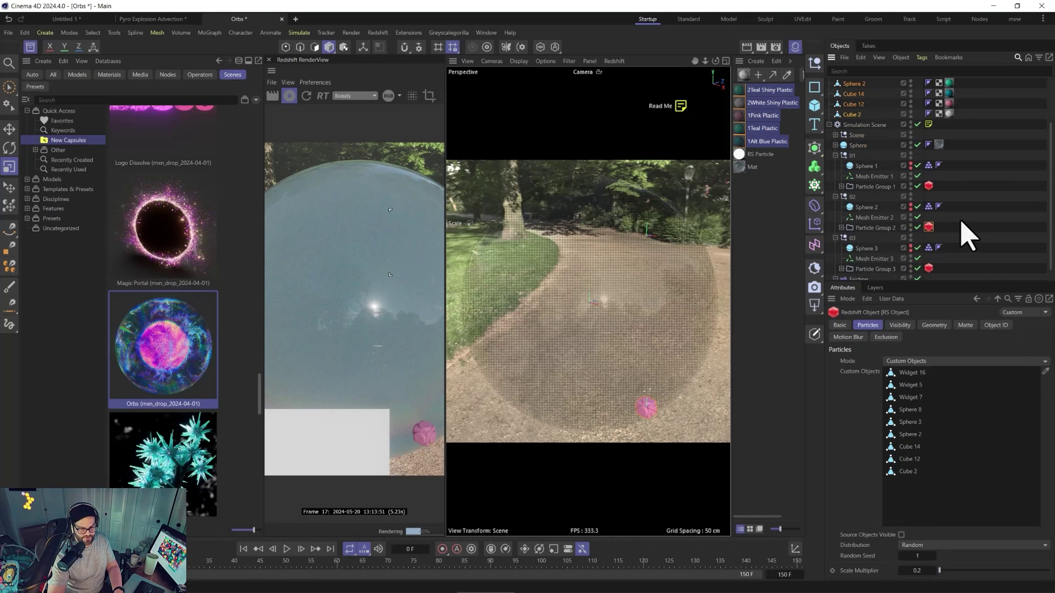
click(928, 268)
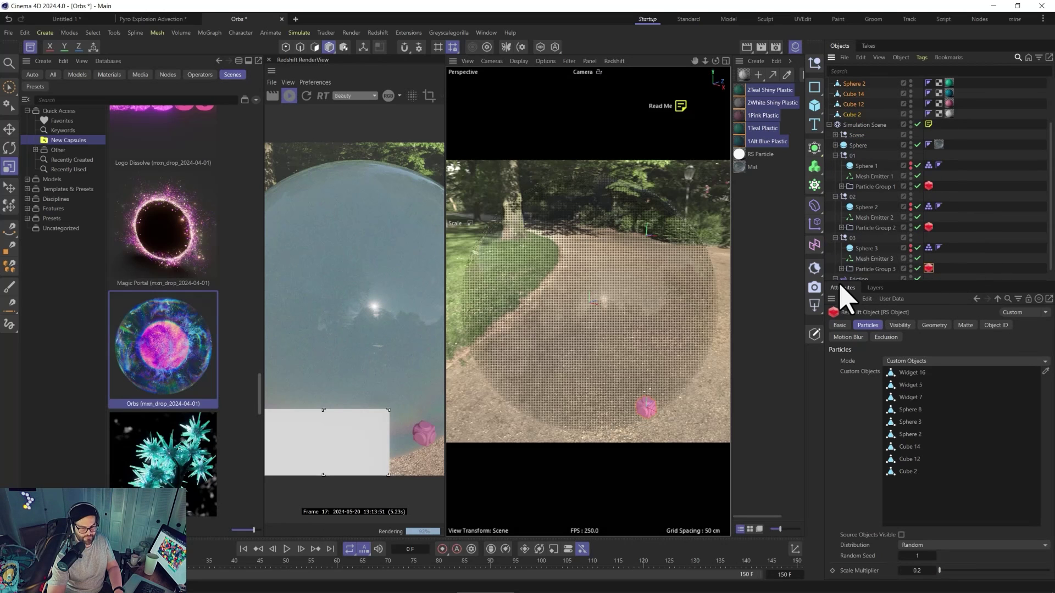
Close the Asset Browser, run the simulation to frame 34 and start the Redshift live render.
click(30, 47)
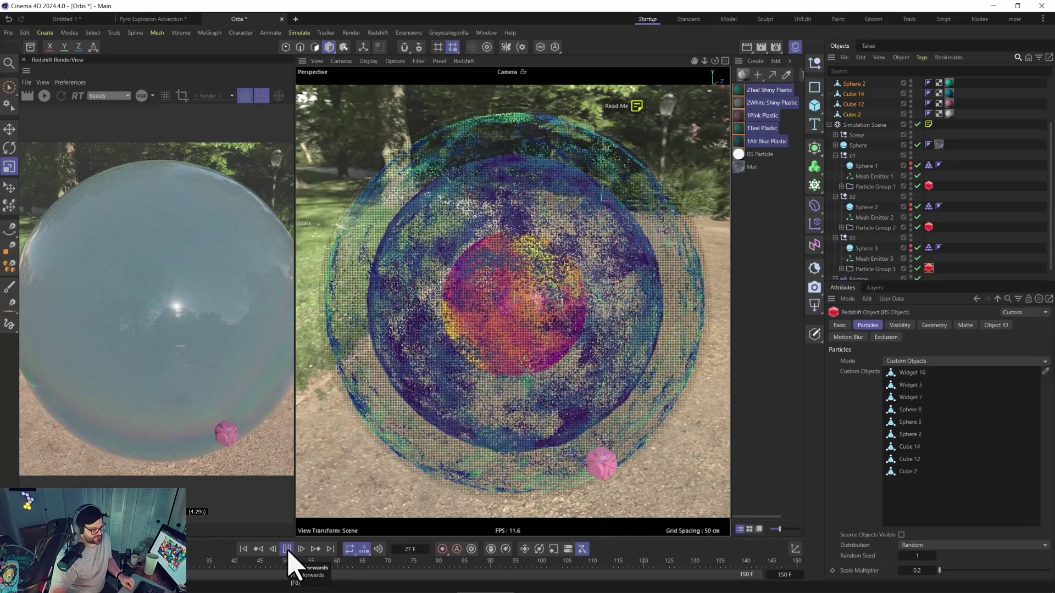
click(287, 550)
click(44, 95)
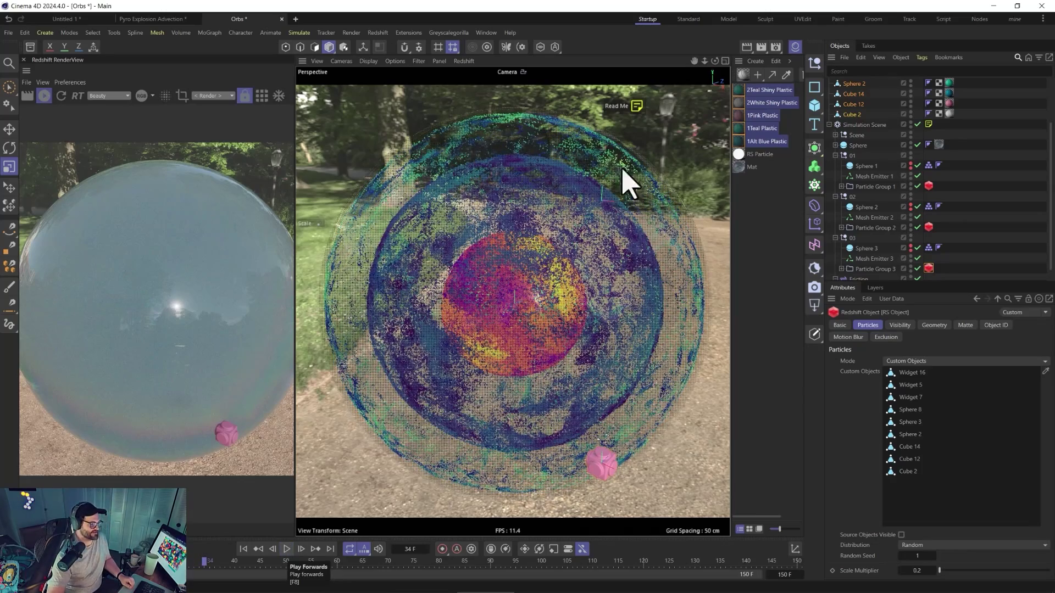
Set the Scale Multiplier to 1 on the Redshift Object tags of all three particle groups.
scroll(874, 212, up, 3)
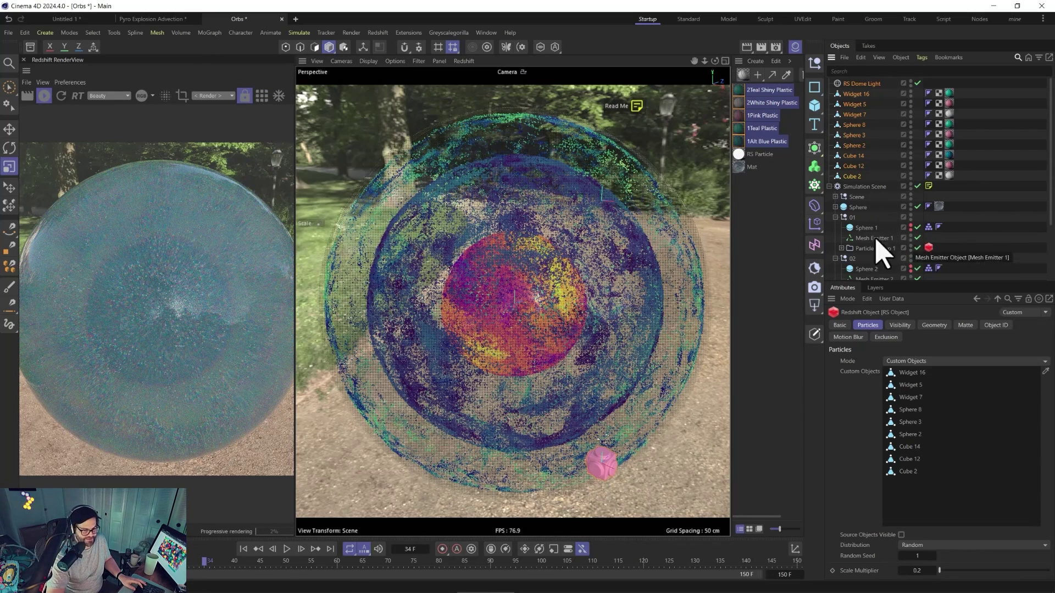
scroll(529, 285, up, 5)
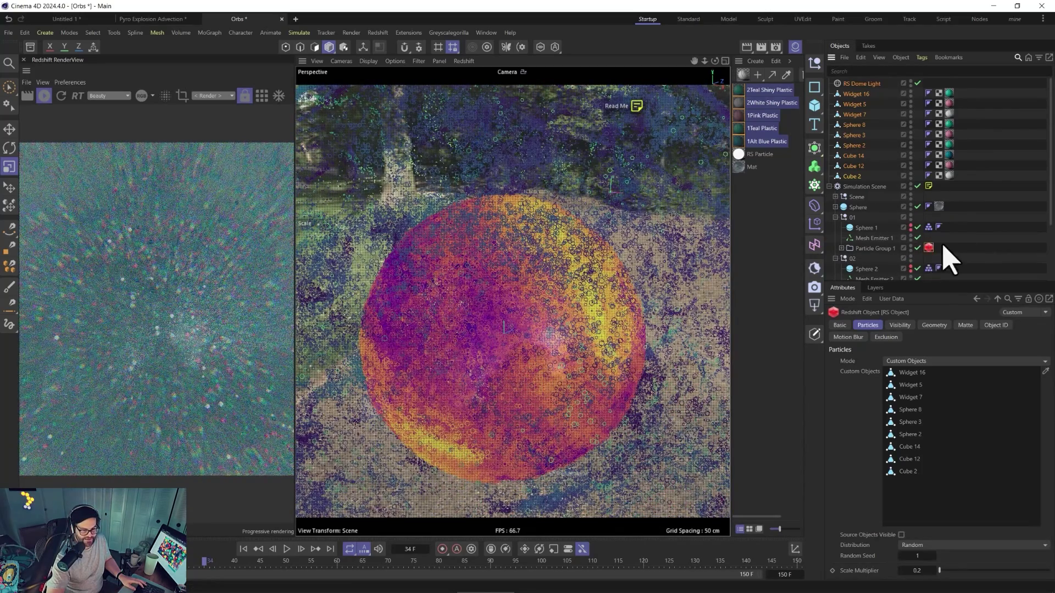
scroll(937, 259, down, 3)
ctrl+click(929, 213)
ctrl+click(929, 254)
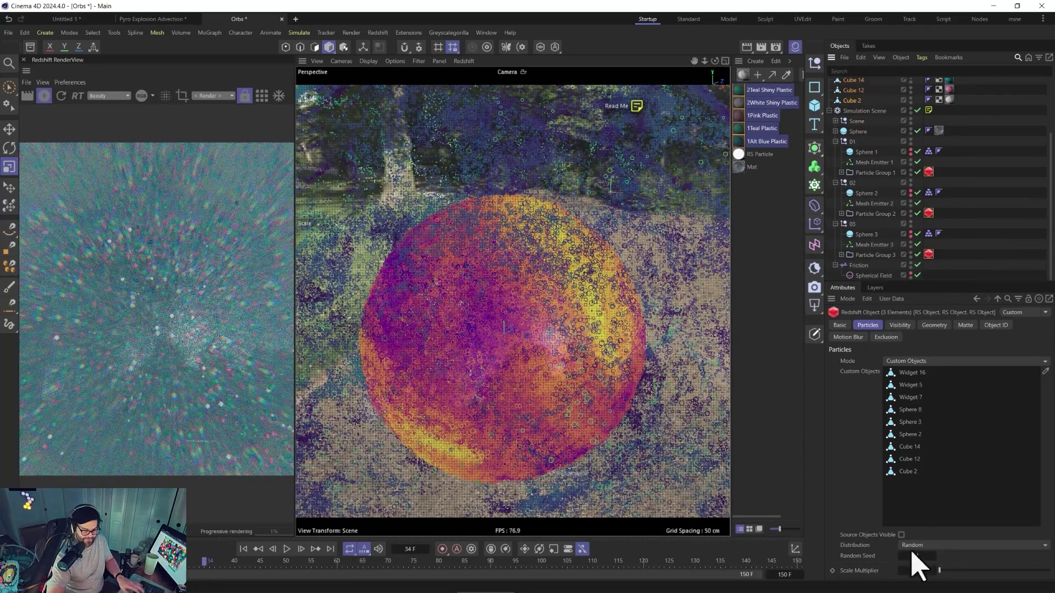
click(920, 573)
text(1)
key(Return)
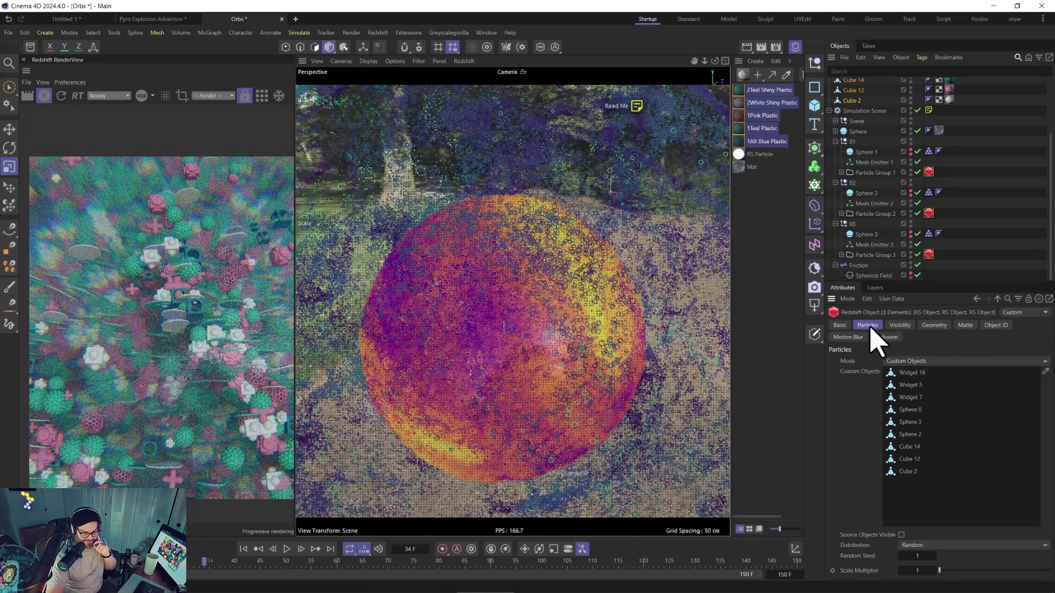
Set Spin Vector and velocity Direction to Random on Mesh Emitters 1, 2 and 3 together.
click(867, 164)
ctrl+click(872, 203)
ctrl+click(866, 245)
click(916, 543)
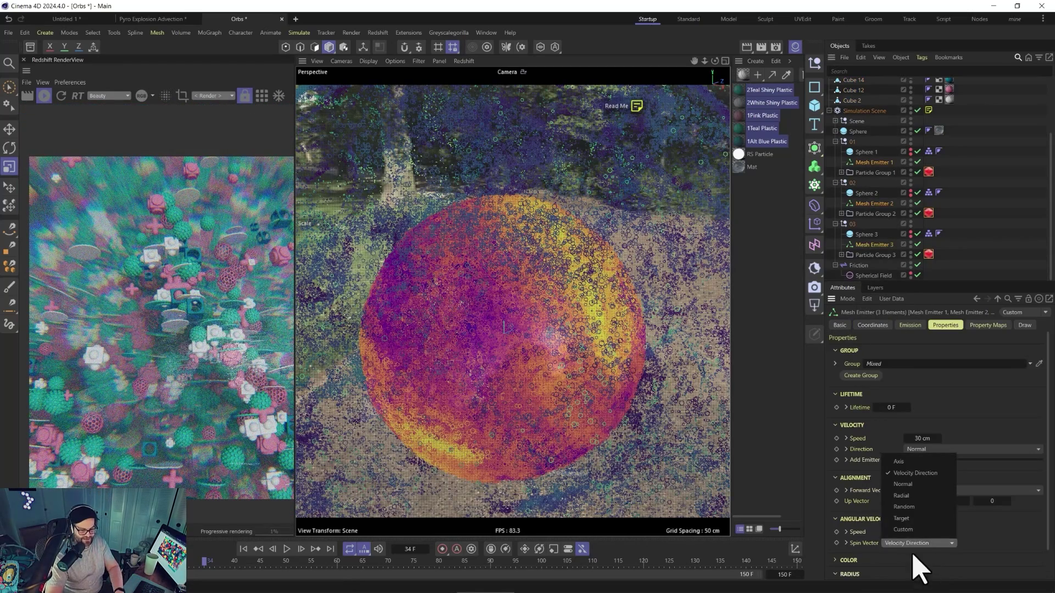
click(904, 510)
click(935, 450)
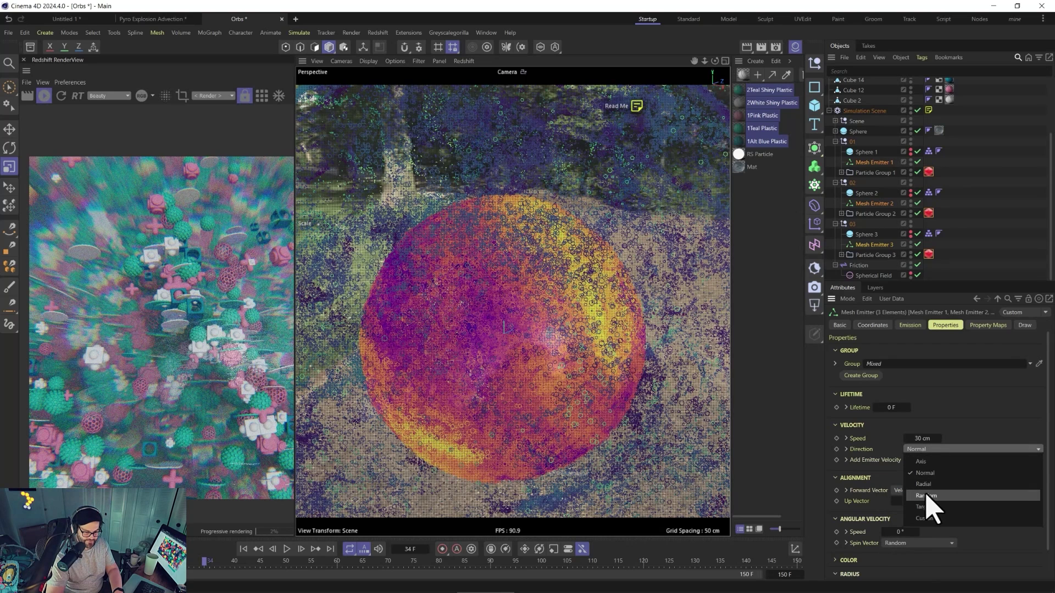
click(930, 505)
Set the three emitters' alignment Forward Vector to Random and give their 1 cm radius a variance of 1 cm.
scroll(863, 509, down, 1)
click(919, 512)
click(863, 474)
click(924, 461)
click(914, 517)
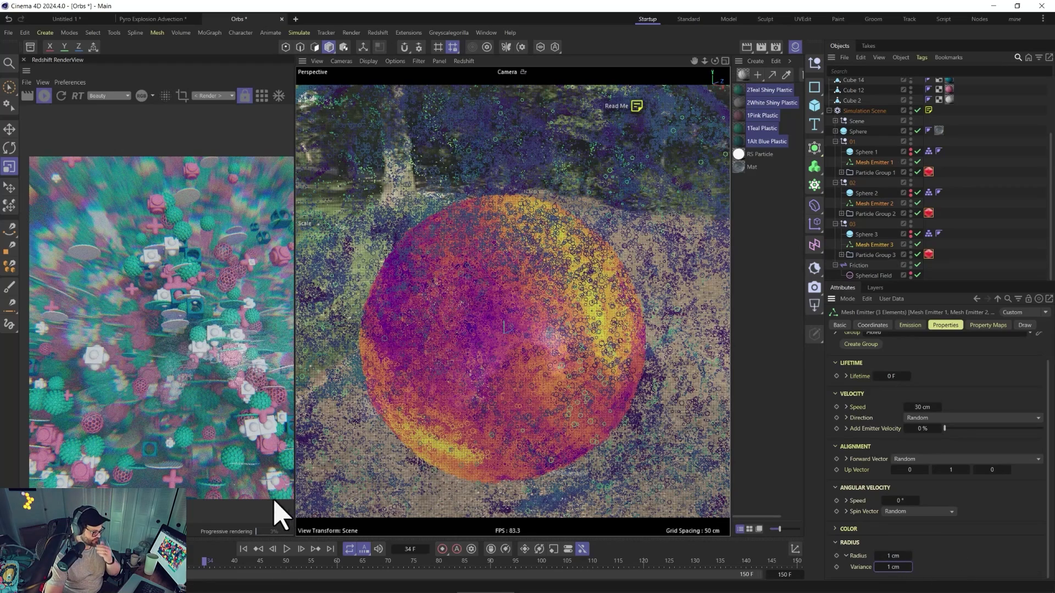
Rerun the simulation from the start to frame 26 and set the Redshift Object tags' Scale Multiplier to 0.2.
click(243, 549)
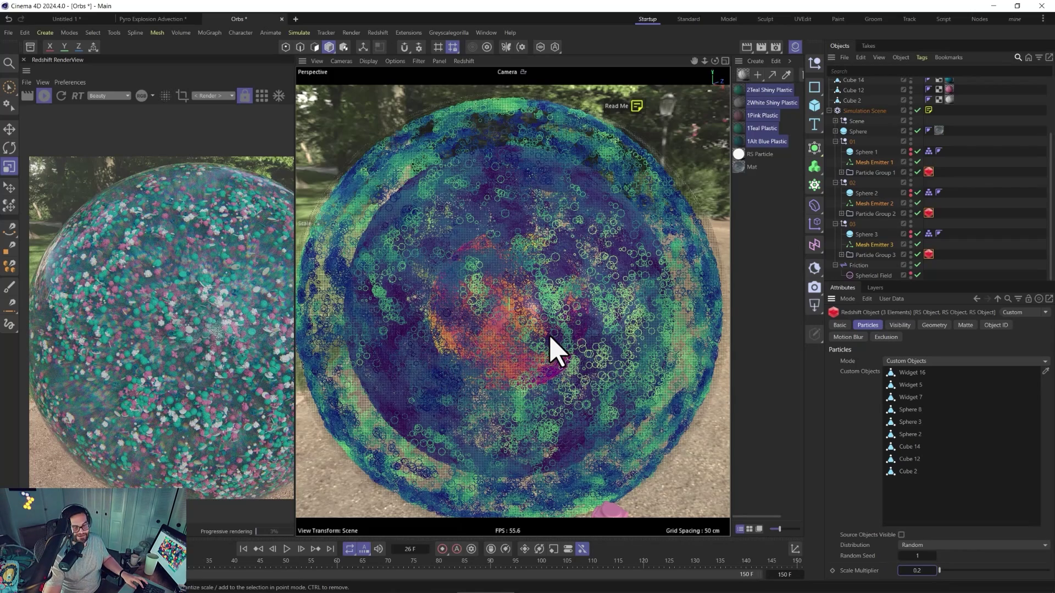
key(Return)
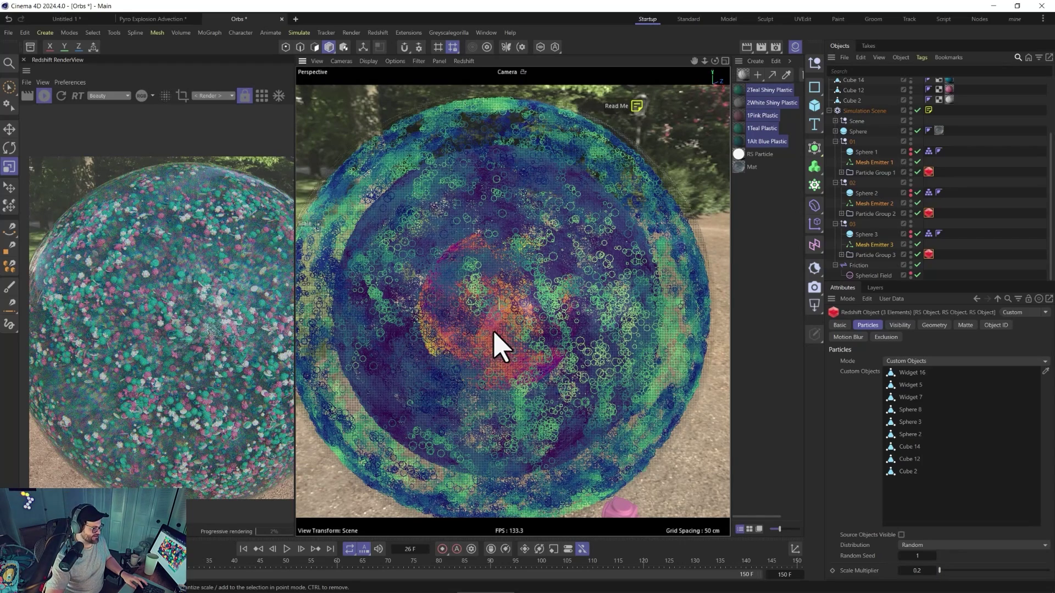
Examine the size and orientation of the custom plastic shapes inside the orb from close up and from a distance.
drag(494, 333, 486, 391)
alt+right_drag(487, 392, 486, 392)
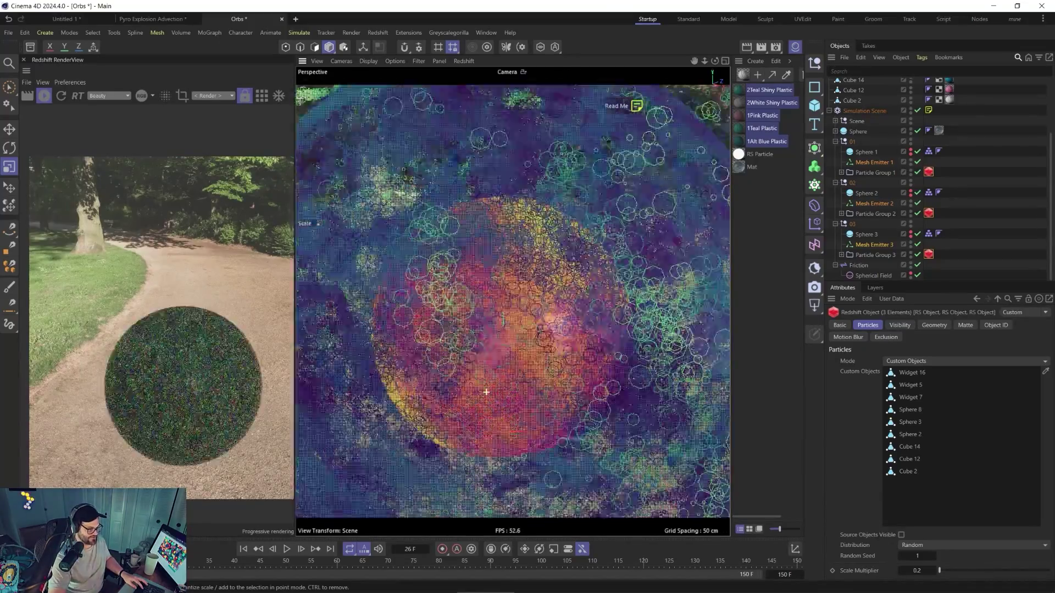
scroll(487, 392, up, 3)
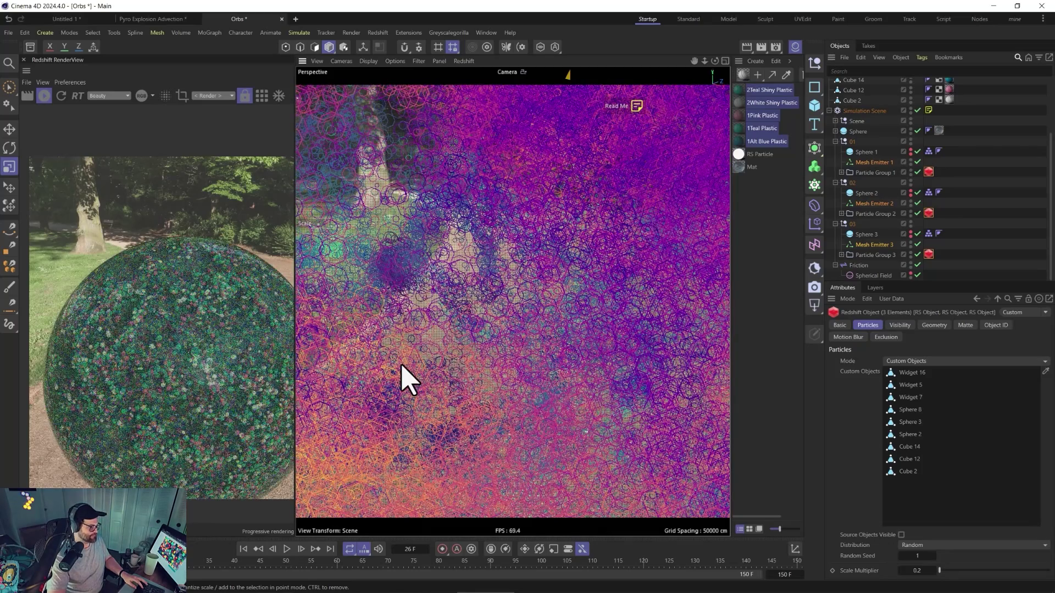
scroll(490, 265, down, 4)
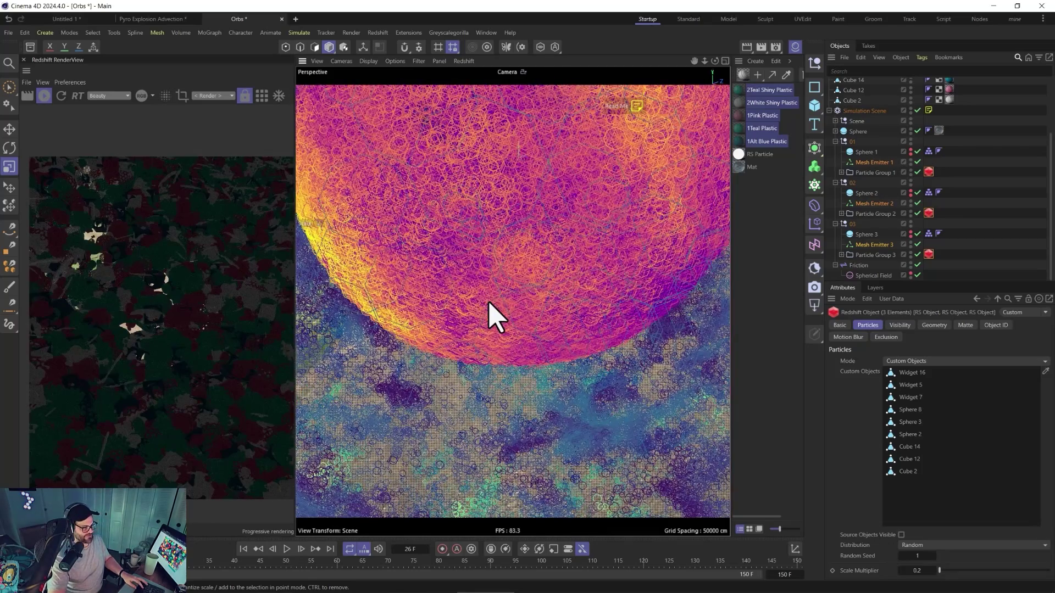
scroll(456, 289, down, 4)
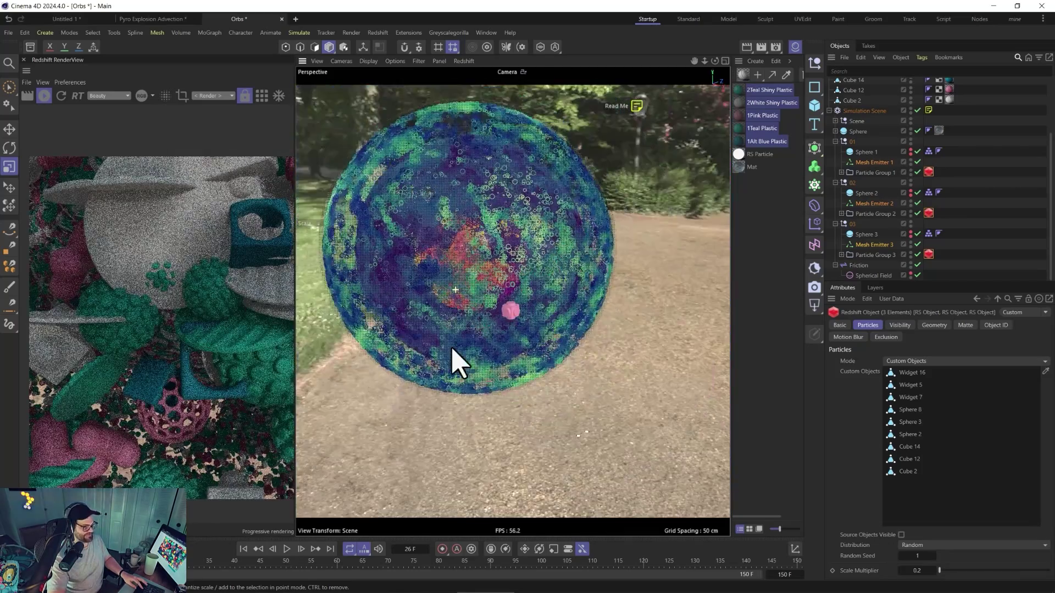
scroll(478, 302, up, 6)
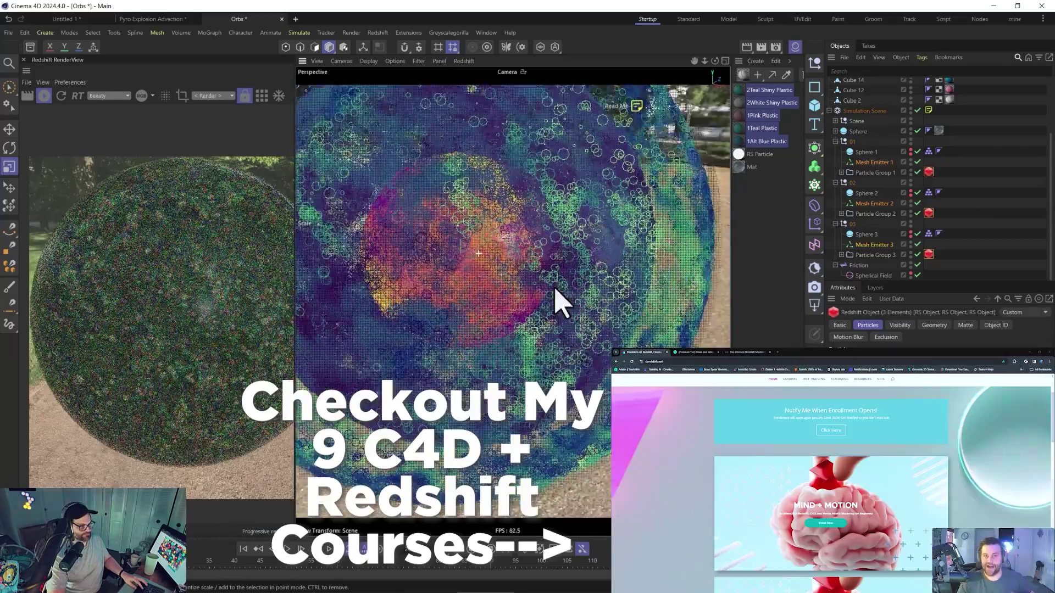
scroll(566, 308, up, 8)
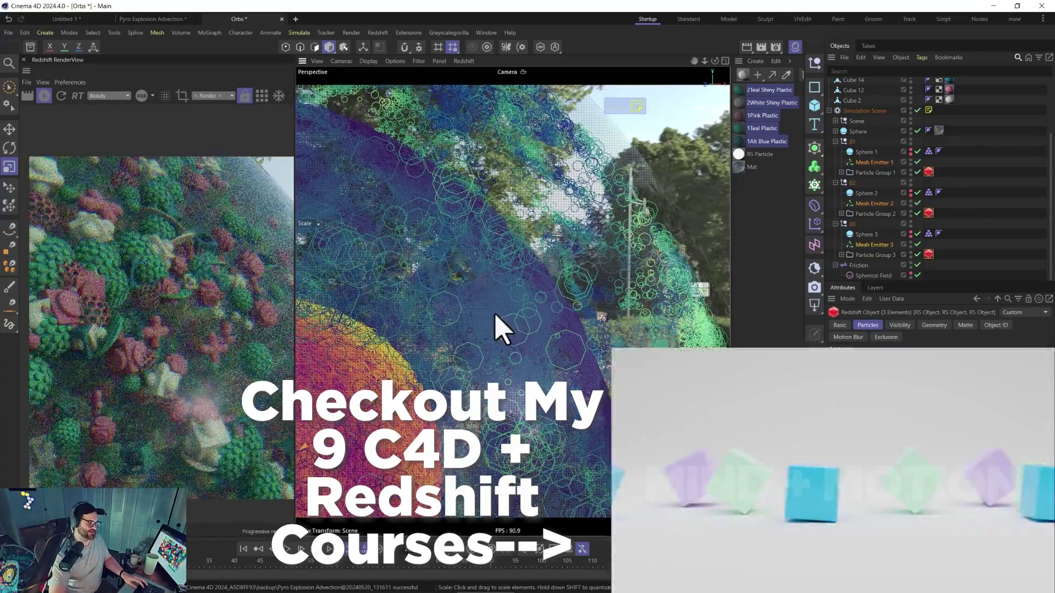
scroll(134, 333, down, 2)
scroll(182, 337, up, 1)
drag(179, 341, 166, 344)
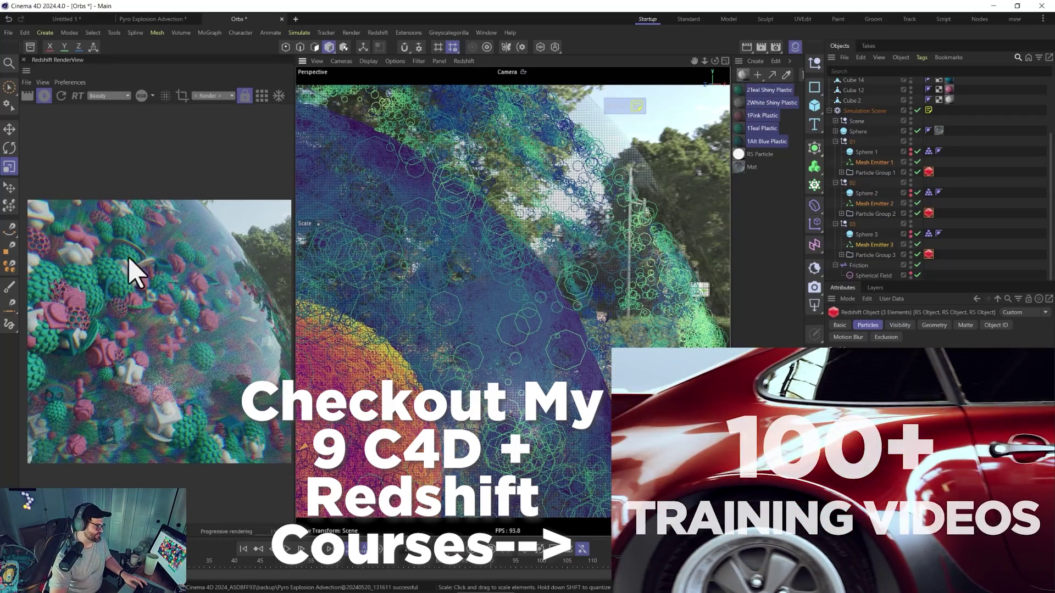
Disable the Sphere object enclosing the particles and reframe the view on the whole orb.
click(917, 131)
alt+drag(476, 380, 430, 400)
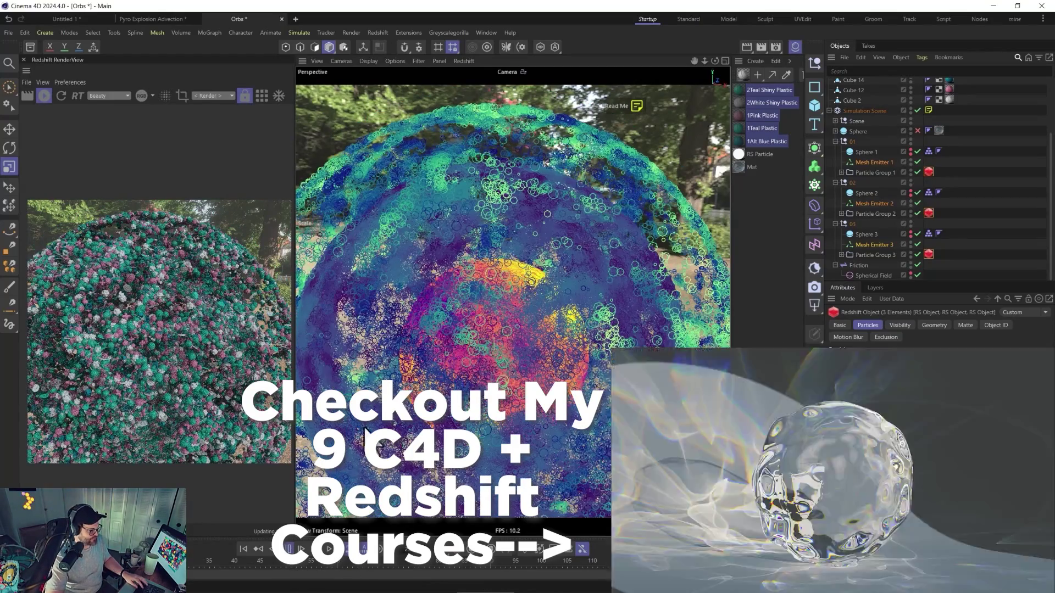
click(369, 403)
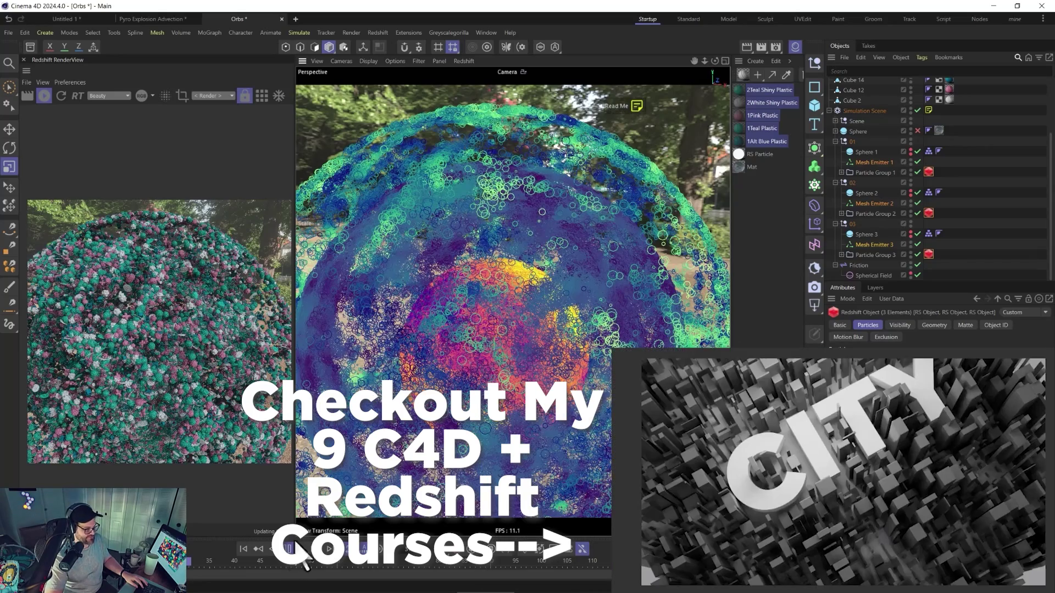